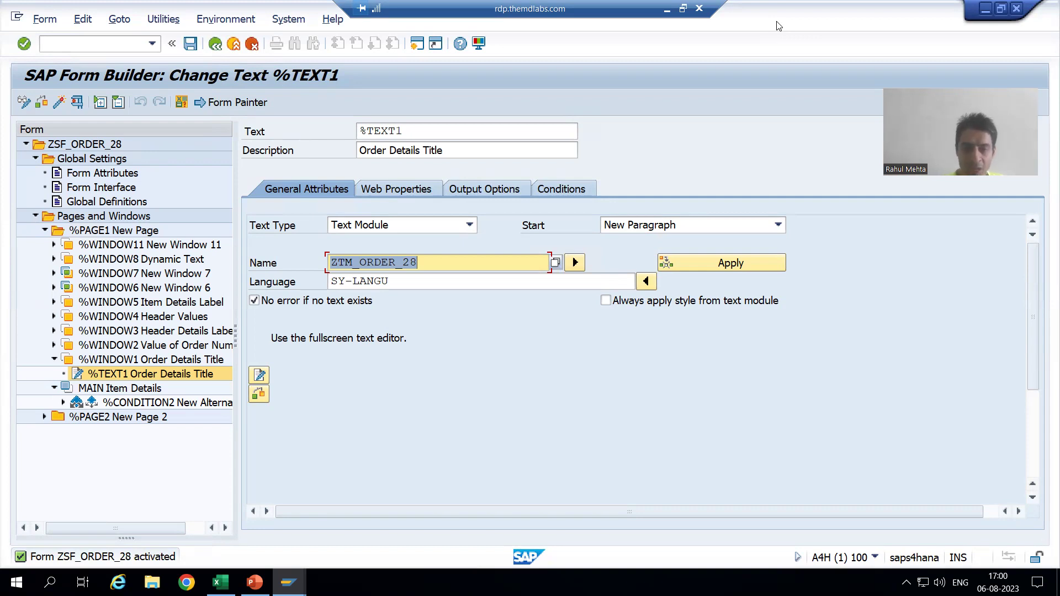
# - Open the Standard Text request transaction in a new session and set the language for text ZIN_ORD_28 to EN
pyautogui.click(111, 43)
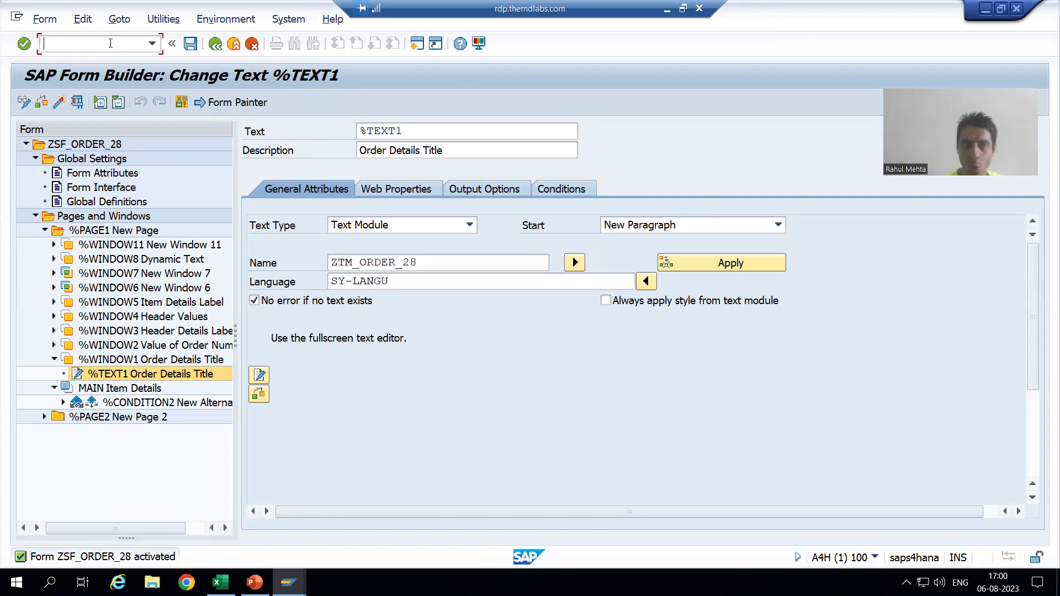
pyautogui.write('/nse38')
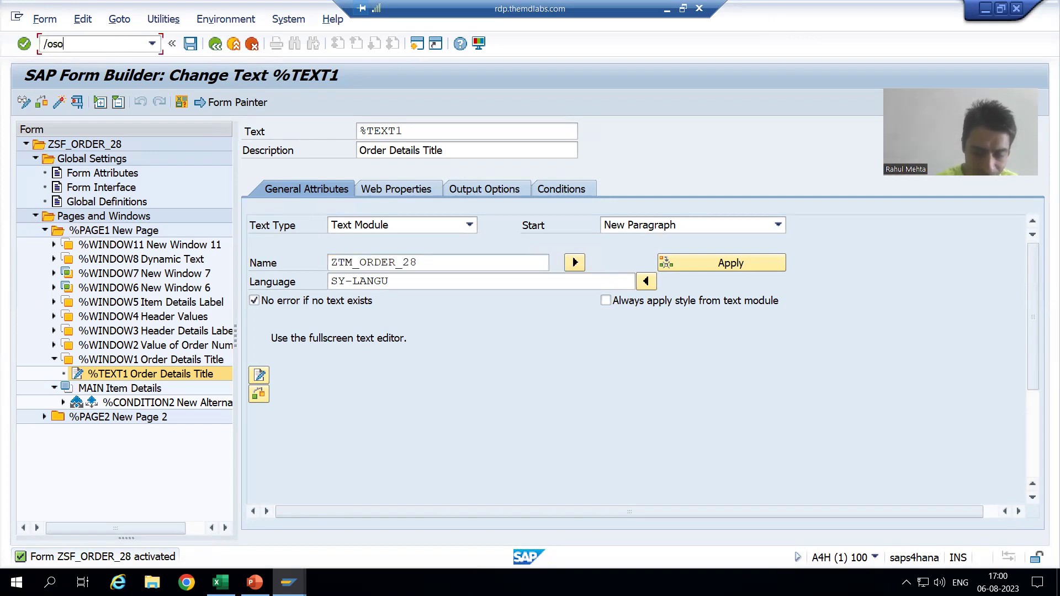
pyautogui.press('Return')
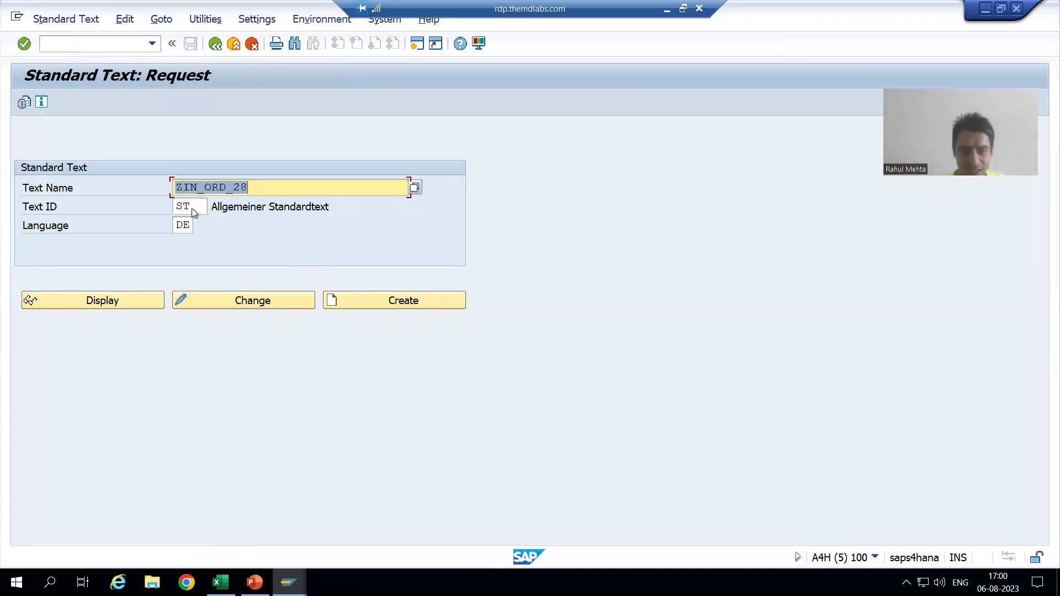
pyautogui.click(190, 228)
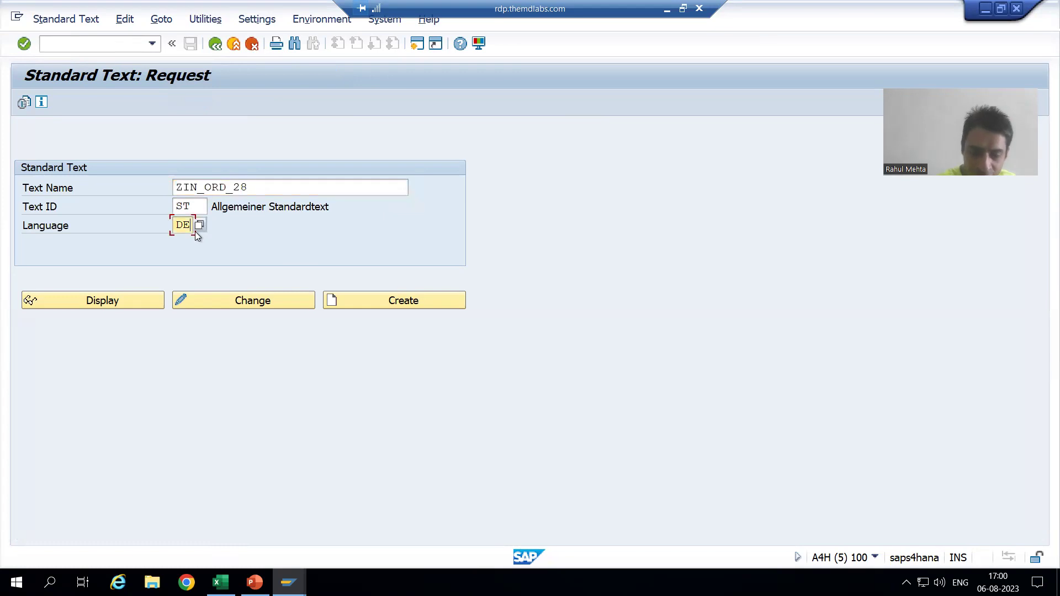
pyautogui.write('EN')
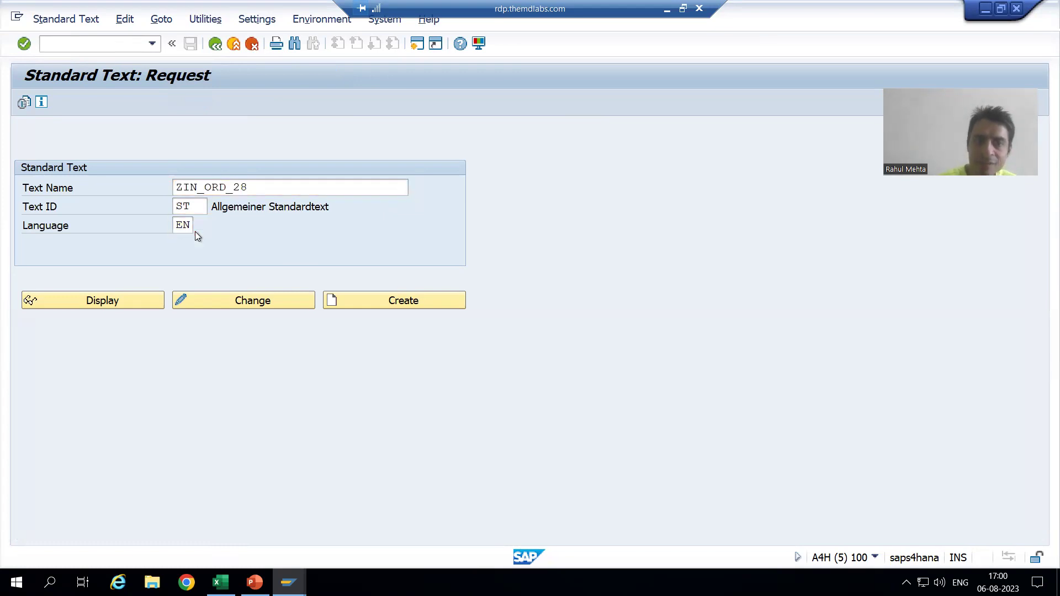
pyautogui.press('Return')
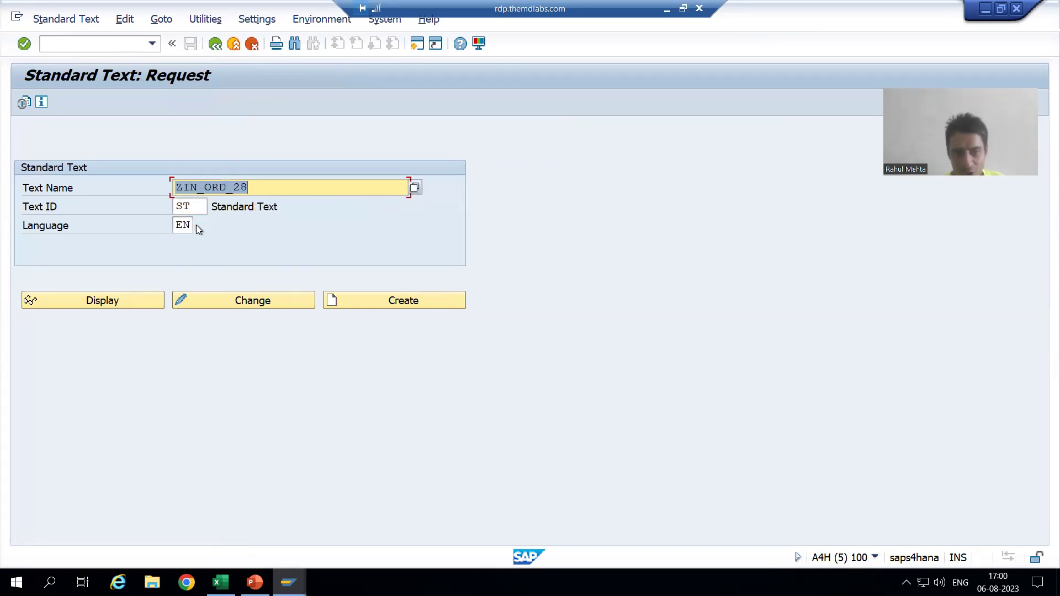
pyautogui.click(221, 187)
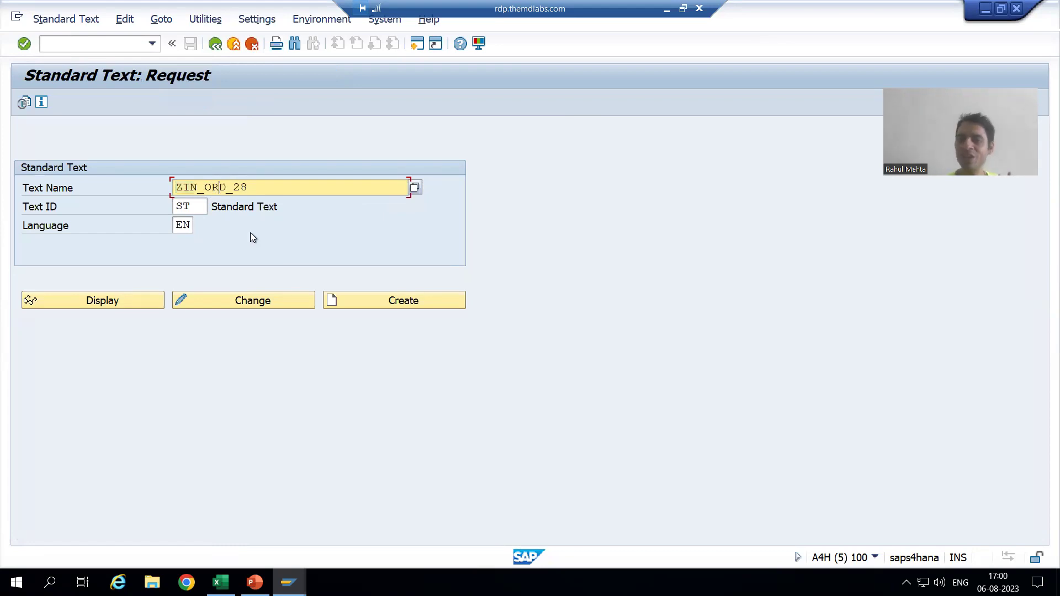
pyautogui.click(191, 206)
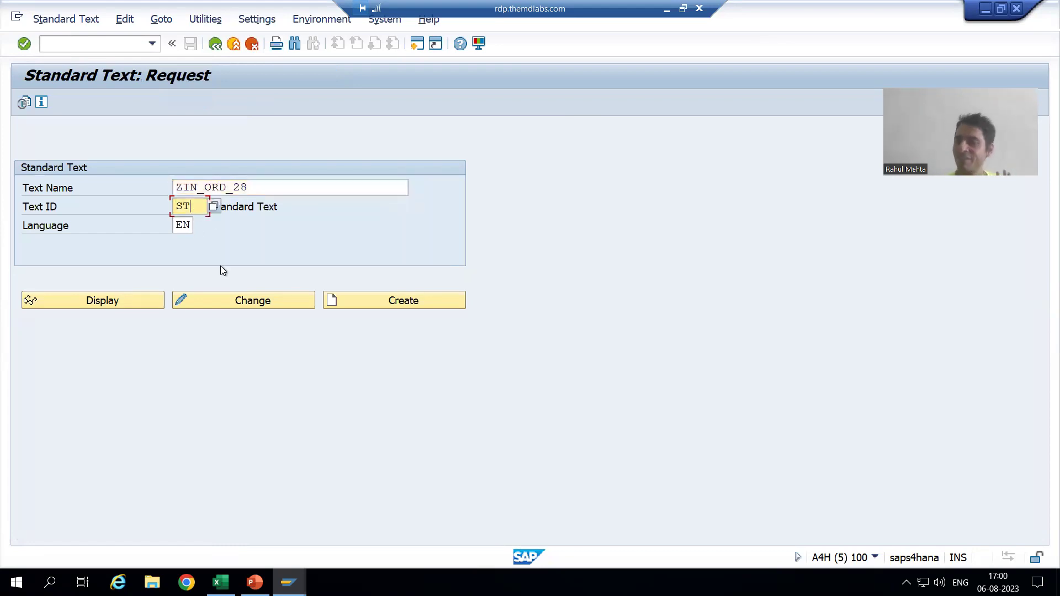
pyautogui.press('Tab')
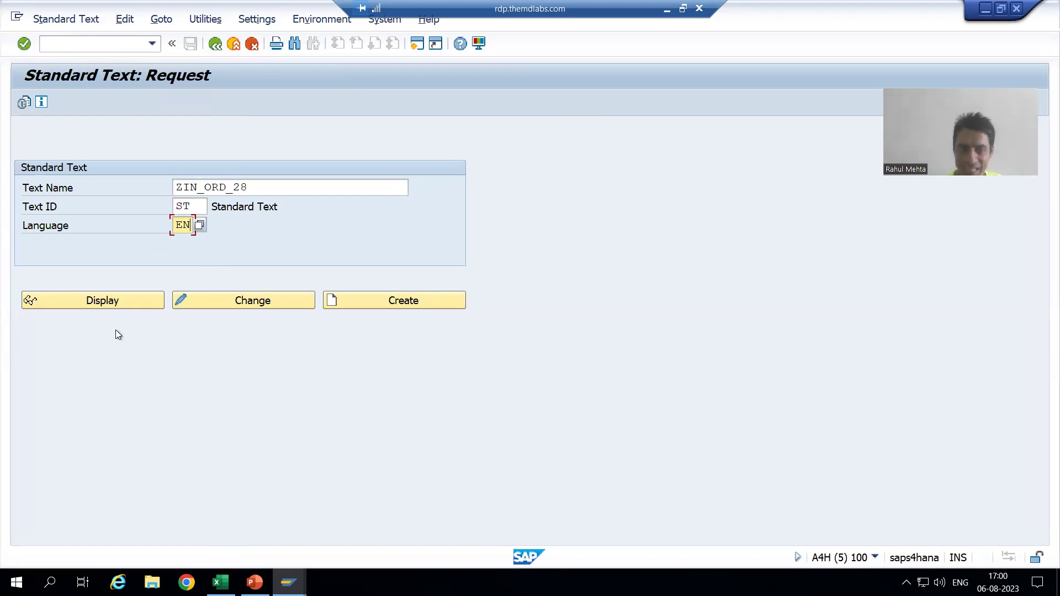
# - Display the English standard text ZIN_ORD_28 and change from the Word editor to the line editor
pyautogui.click(117, 302)
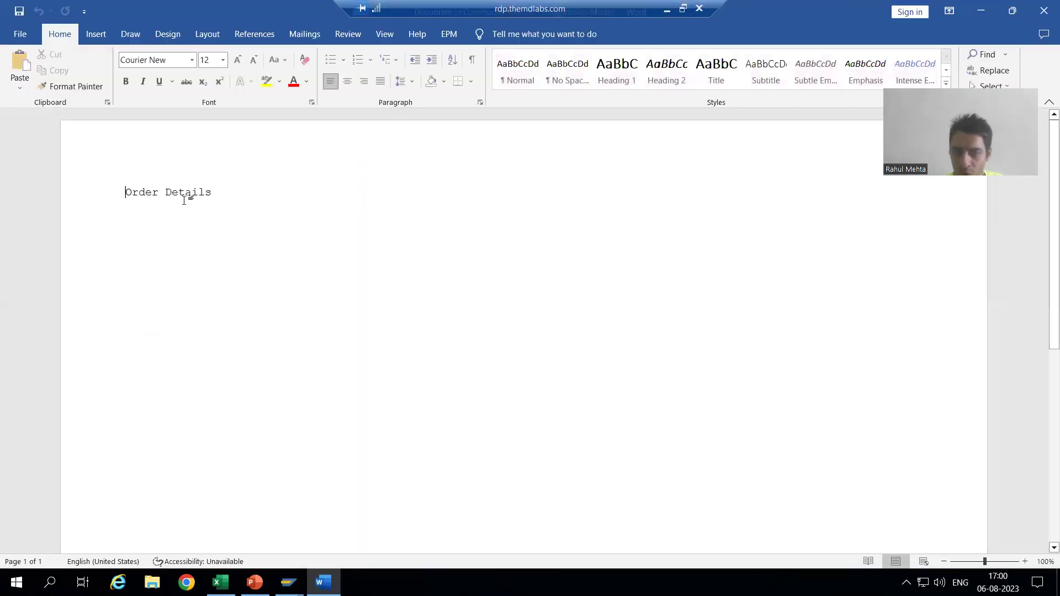
pyautogui.click(1045, 8)
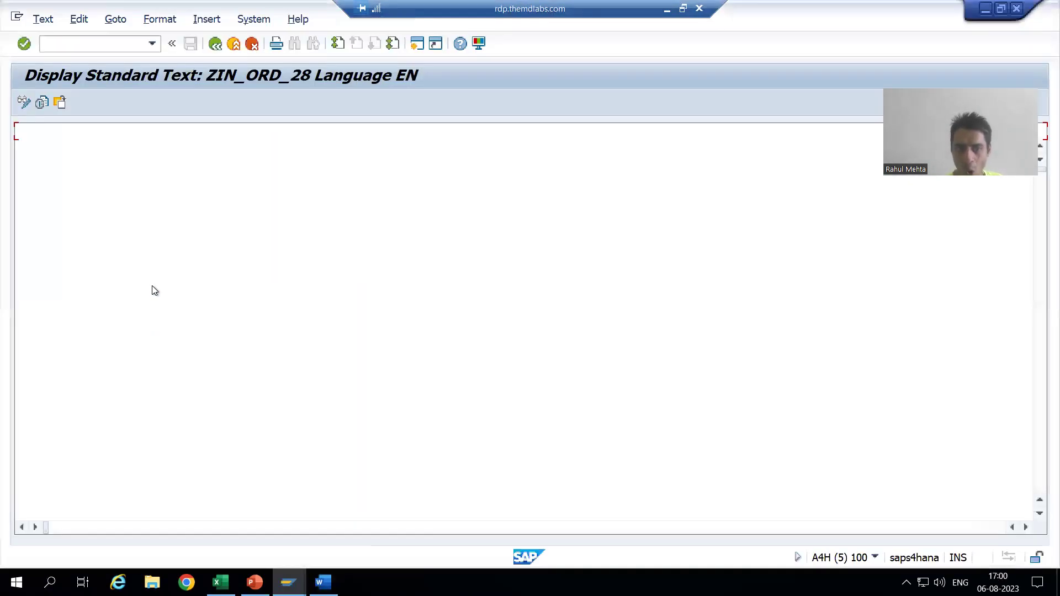
pyautogui.click(113, 20)
pyautogui.click(122, 82)
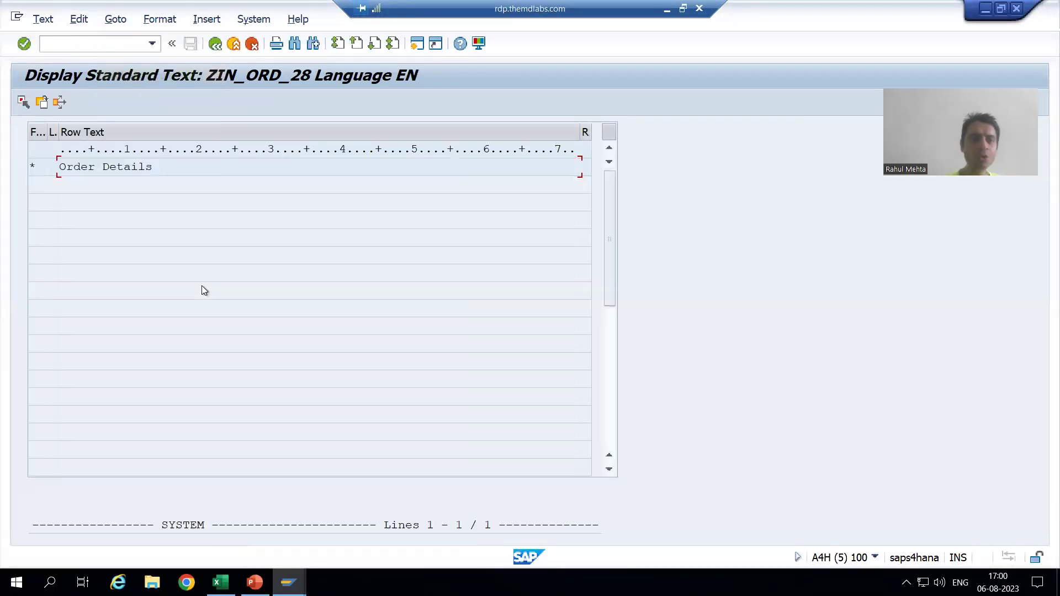
# - Return to form ZSF_ORDER_28 and change the type of text node %TEXT1 to Include Text
pyautogui.press('F3')
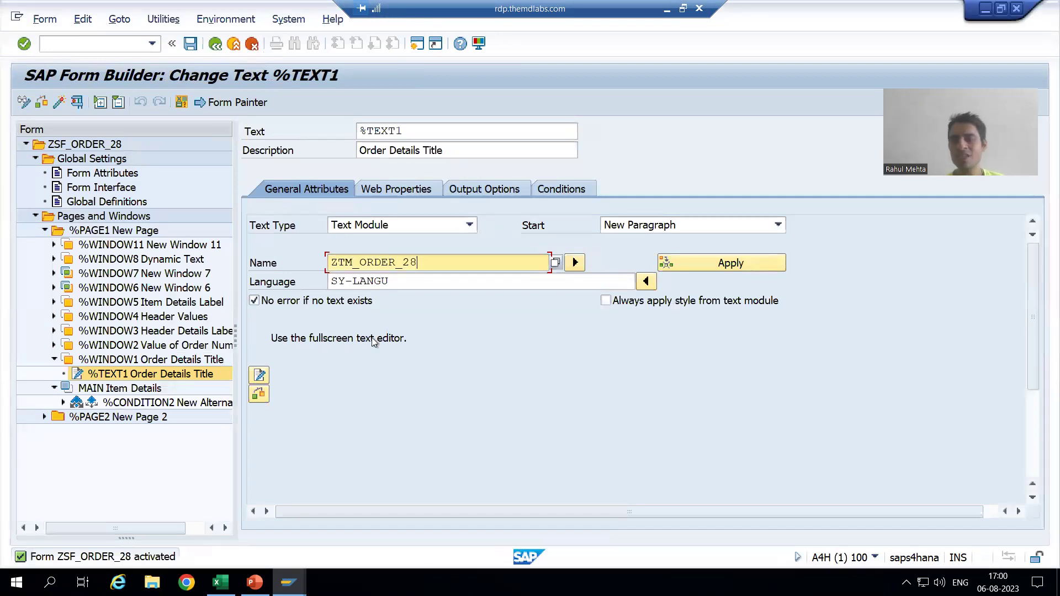
pyautogui.click(415, 227)
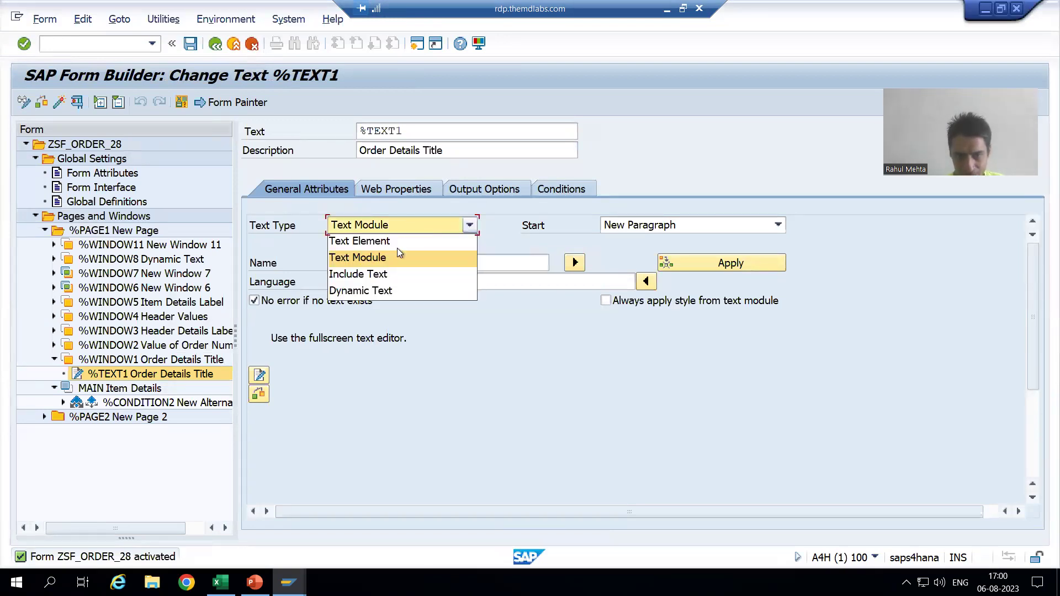
pyautogui.click(383, 275)
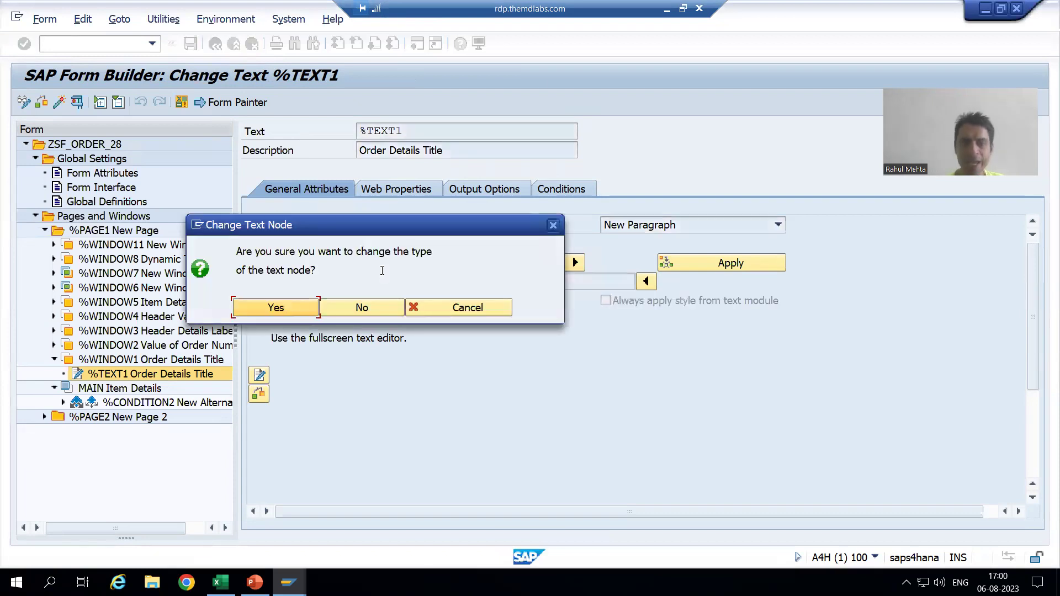
pyautogui.click(276, 307)
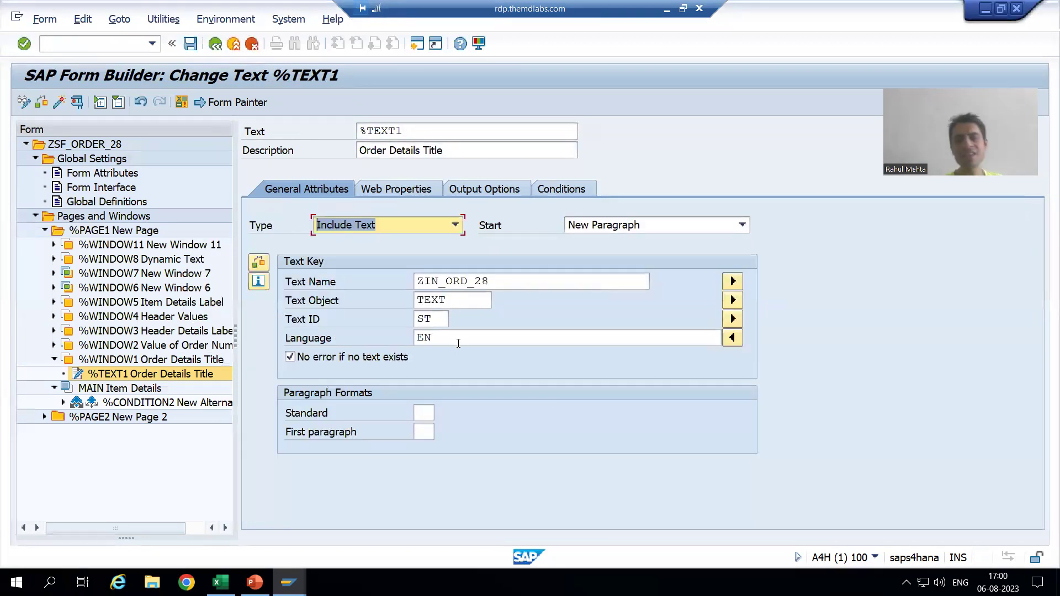
# - Activate form ZSF_ORDER_28 and start the test of its generated function module
pyautogui.click(59, 103)
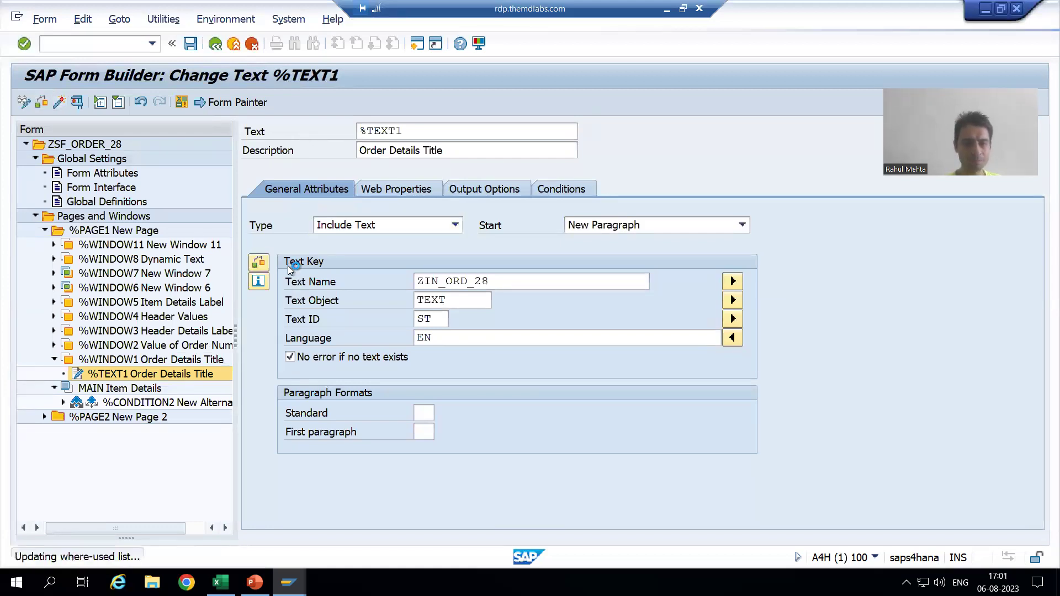
pyautogui.click(76, 102)
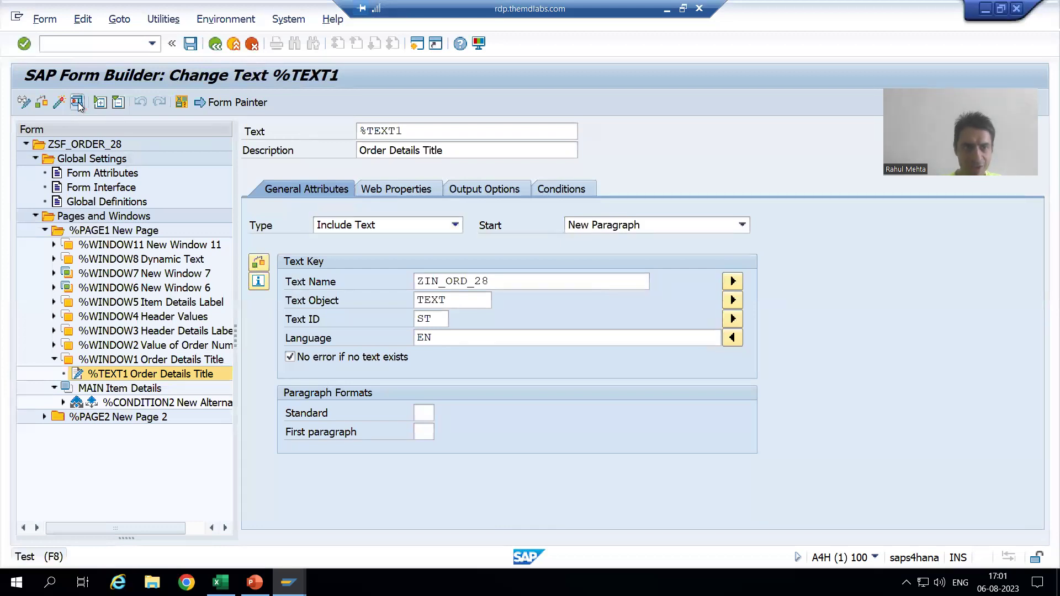
pyautogui.click(77, 103)
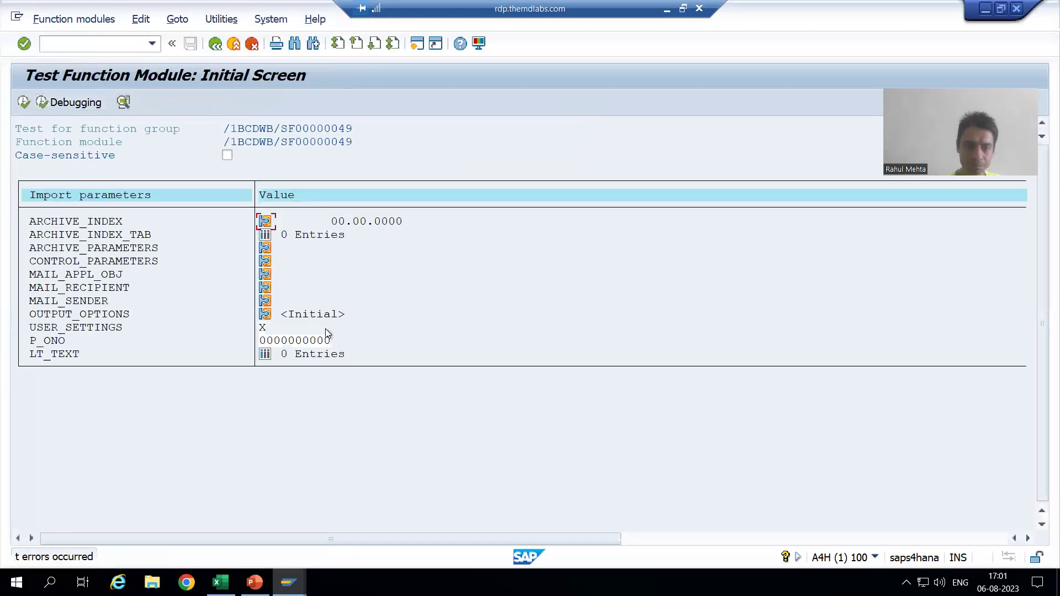
# - Run the function module test with P_ONO set to 1 and show the form's print preview on device LP01
pyautogui.click(329, 341)
pyautogui.press('BackSpace')
pyautogui.write('1')
pyautogui.click(23, 102)
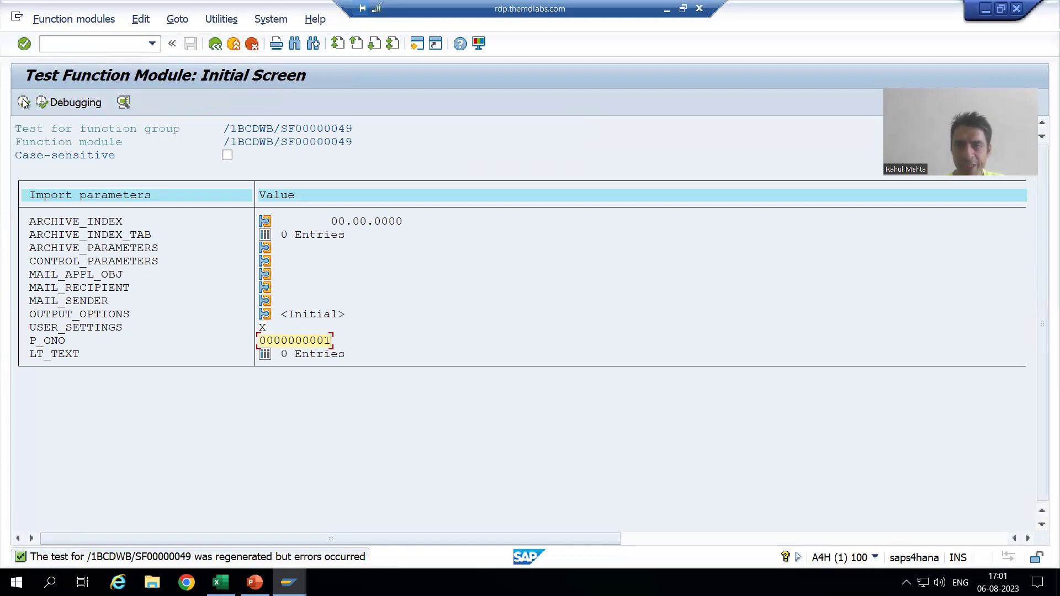
pyautogui.write('l')
pyautogui.click(183, 180)
pyautogui.click(536, 492)
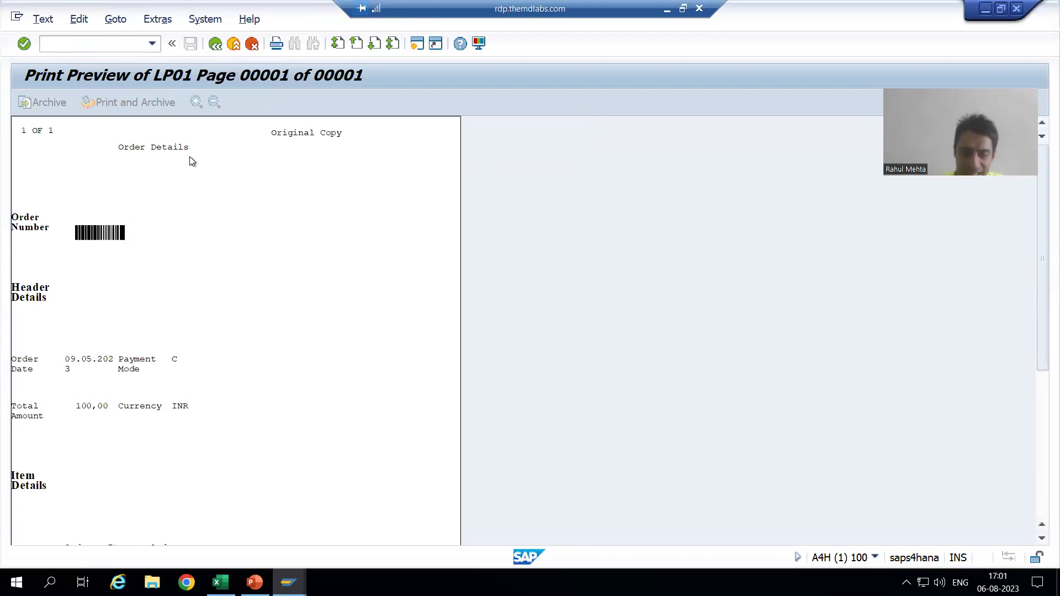
# - Return to the standard text request for ZIN_ORD_28 in the other session and set the language to DE
pyautogui.moveTo(288, 583)
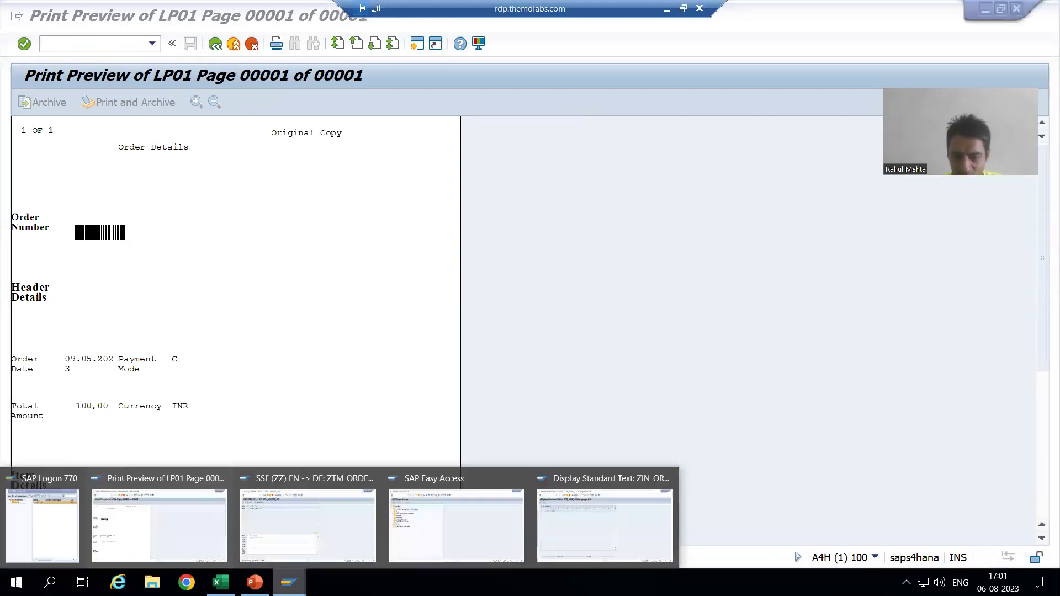
pyautogui.click(569, 542)
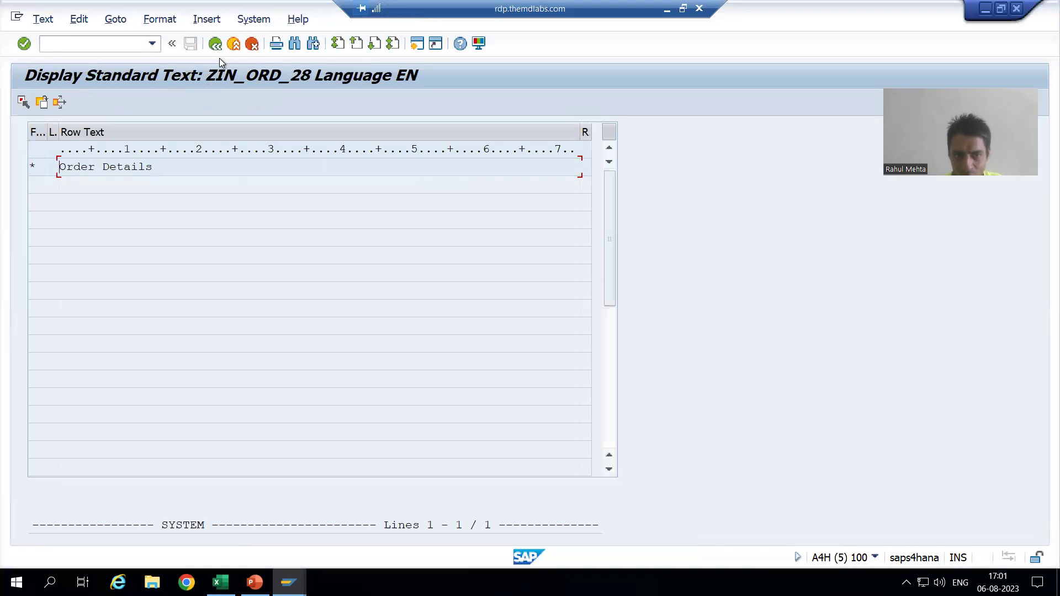
pyautogui.press('F3')
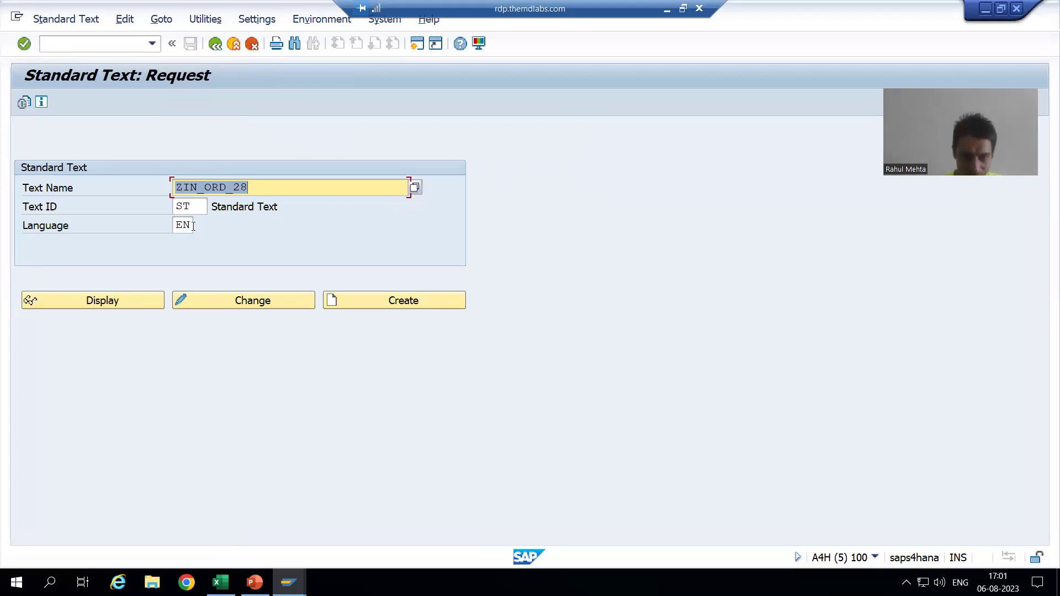
pyautogui.click(188, 226)
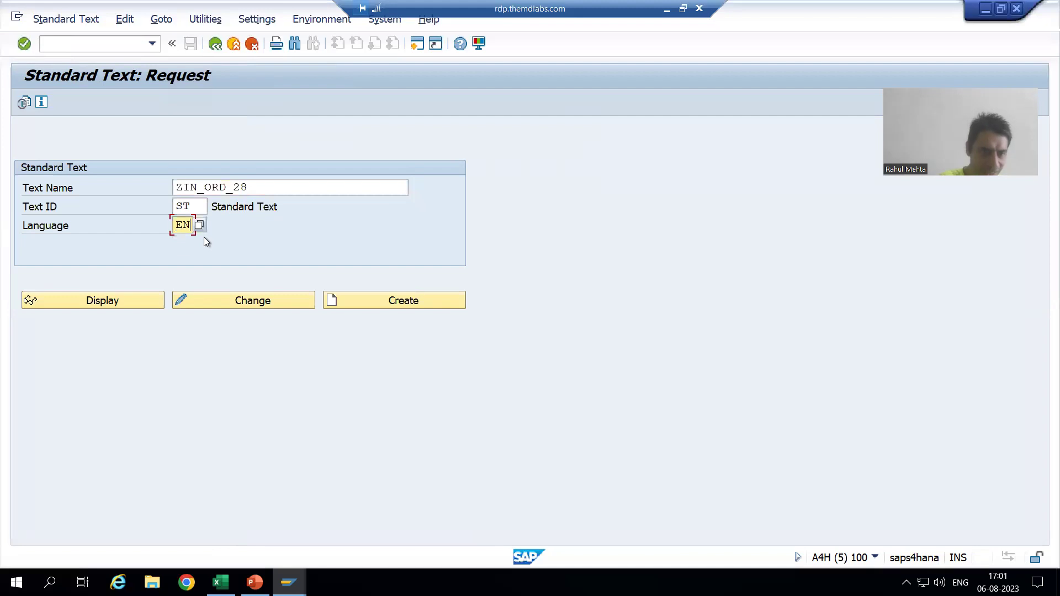
pyautogui.press('BackSpace')
pyautogui.press('BackSpace')
pyautogui.write('D')
pyautogui.click(206, 241)
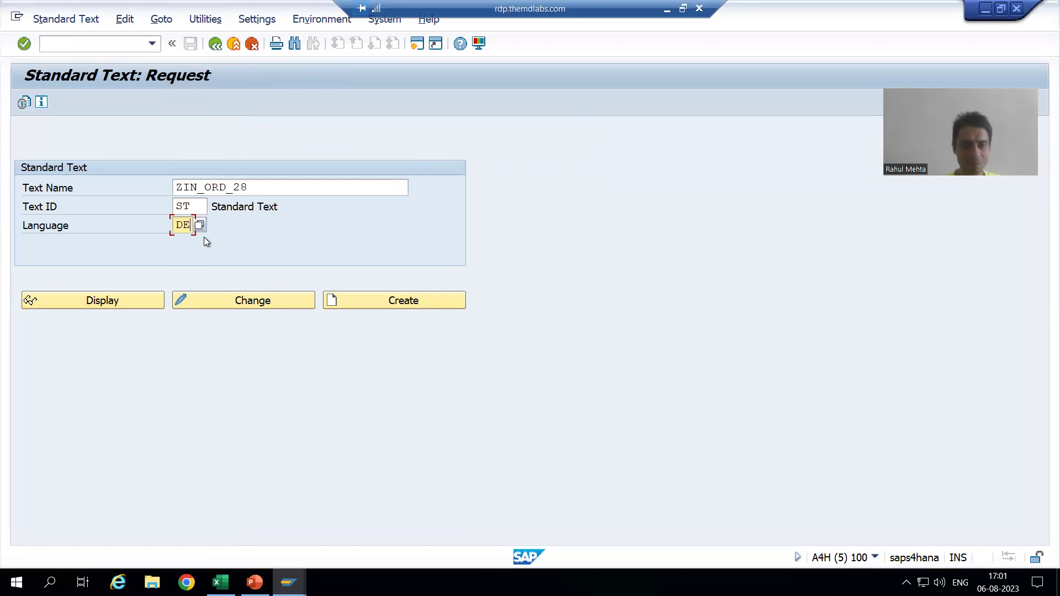
# - Create the German version of standard text ZIN_ORD_28 and change its editor from Word to the line editor
pyautogui.click(337, 302)
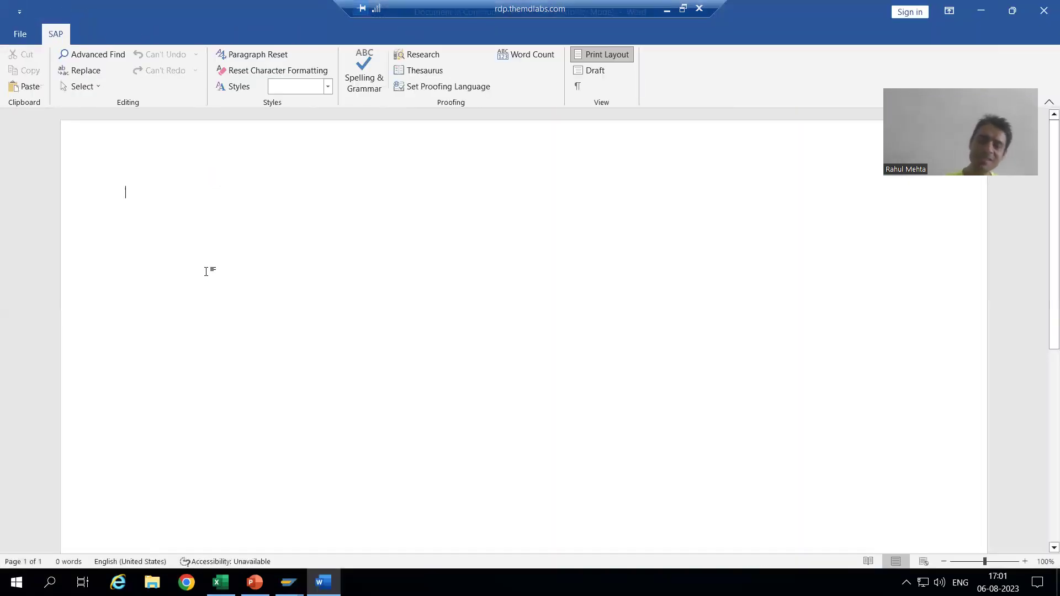
pyautogui.click(1043, 13)
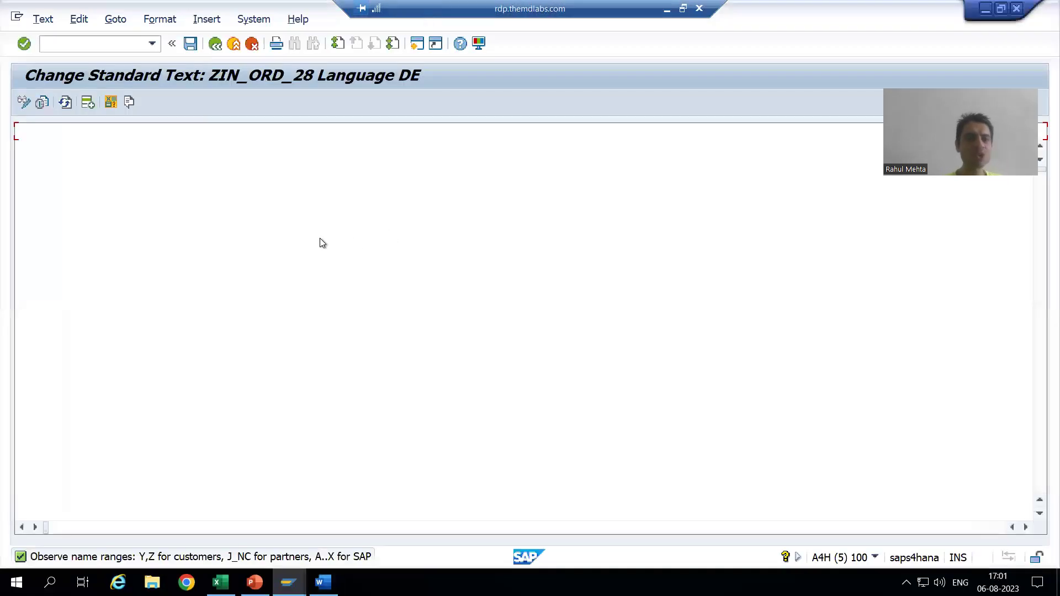
pyautogui.click(116, 20)
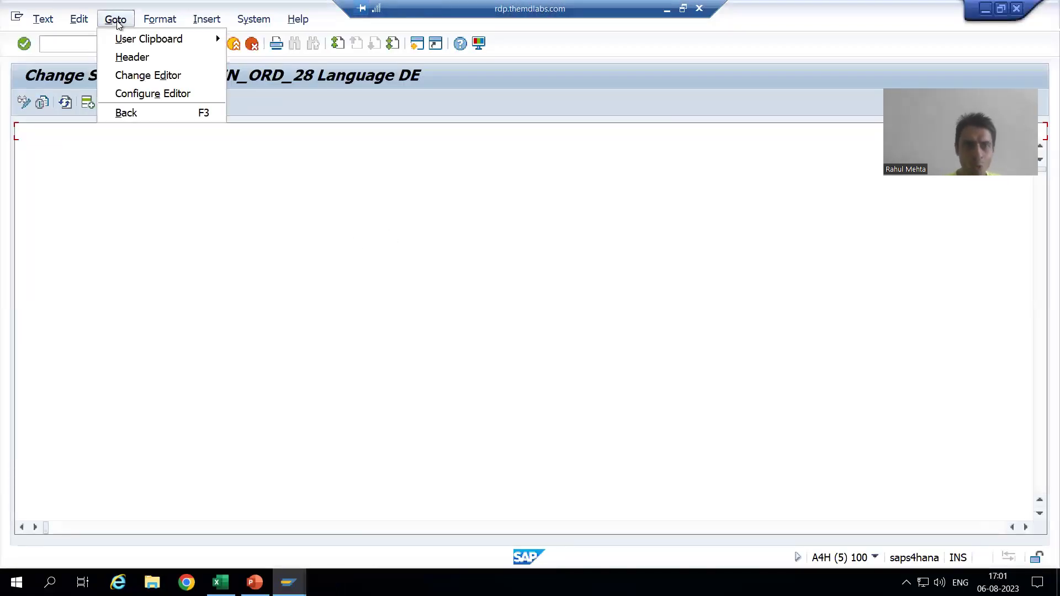
pyautogui.click(128, 77)
# - Enter "Bestelldetails" from cell B2 of the Excel translation sheet as the German text line and save the standard text
pyautogui.hotkey('alt', 'Tab')
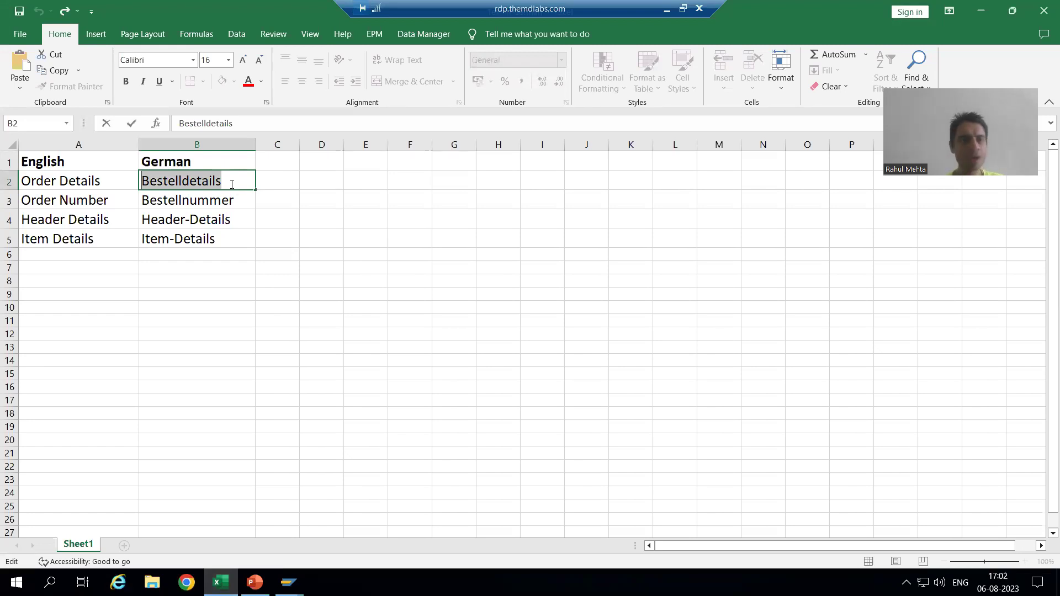
pyautogui.hotkey('alt', 'Tab')
pyautogui.write('Bestelldetails')
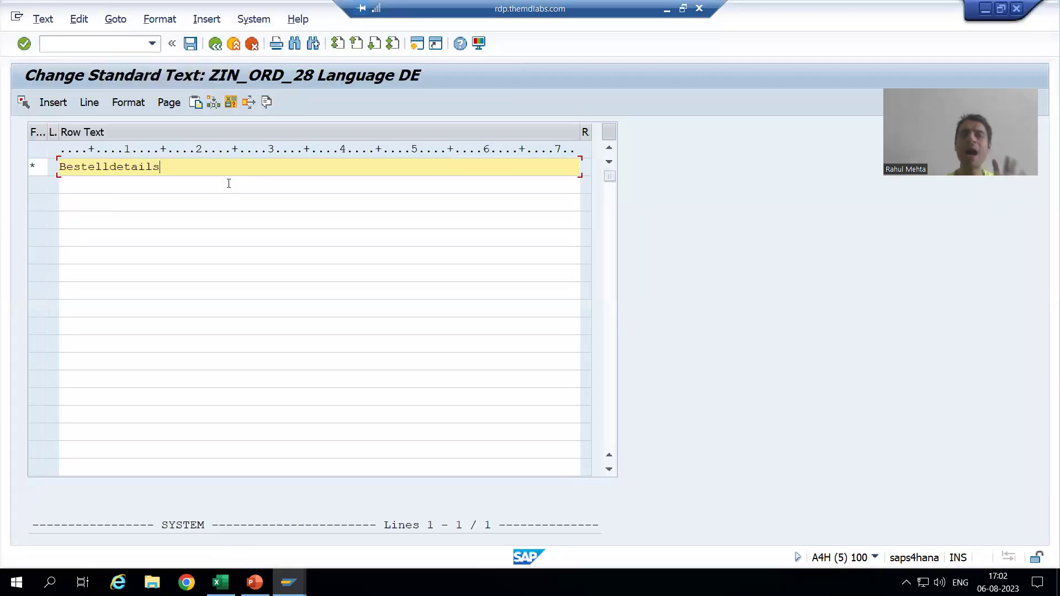
pyautogui.click(190, 49)
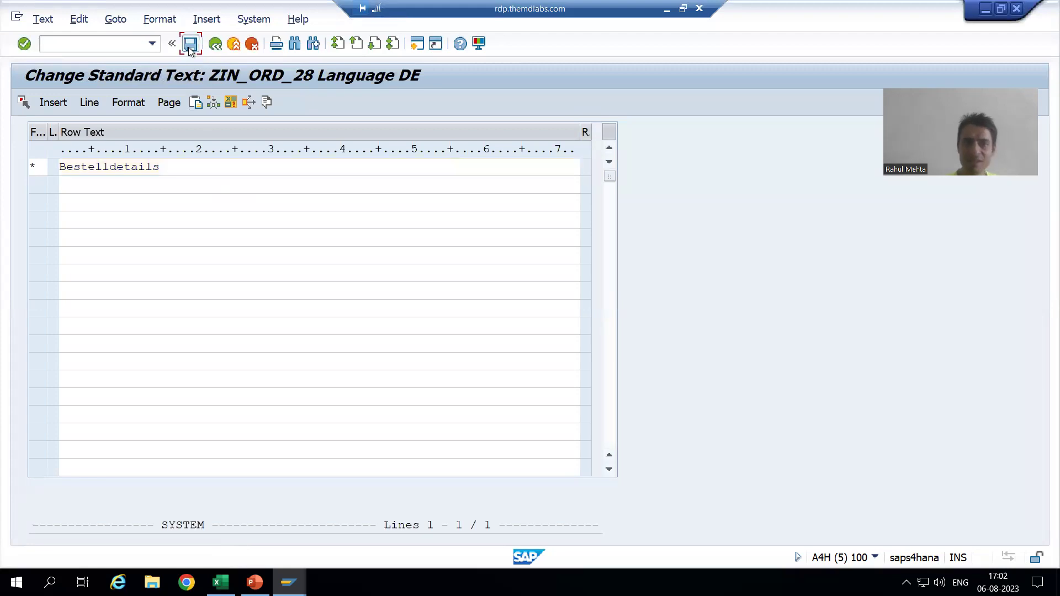
pyautogui.click(213, 48)
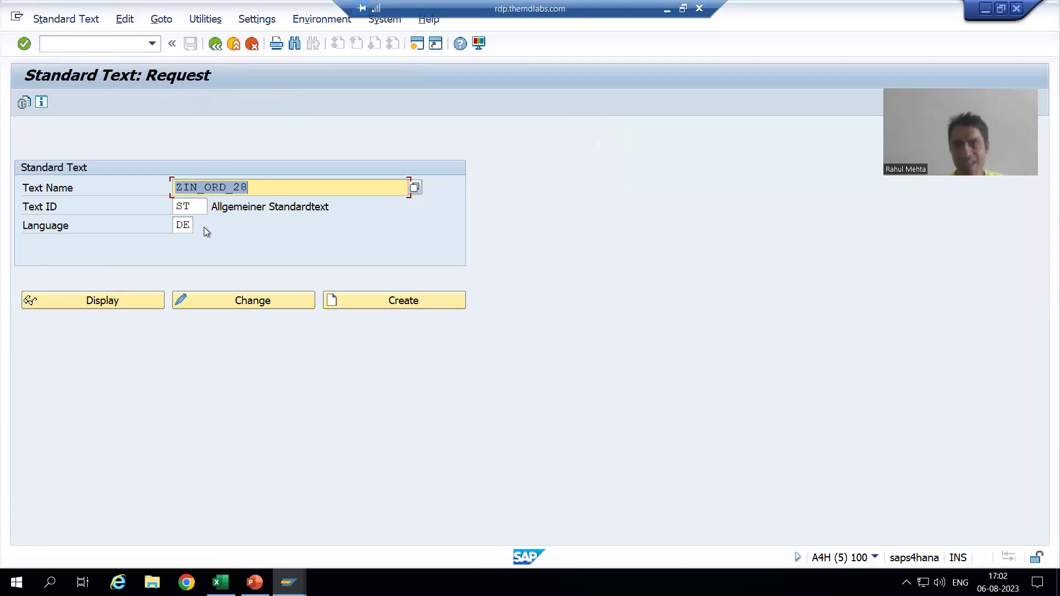
pyautogui.click(228, 190)
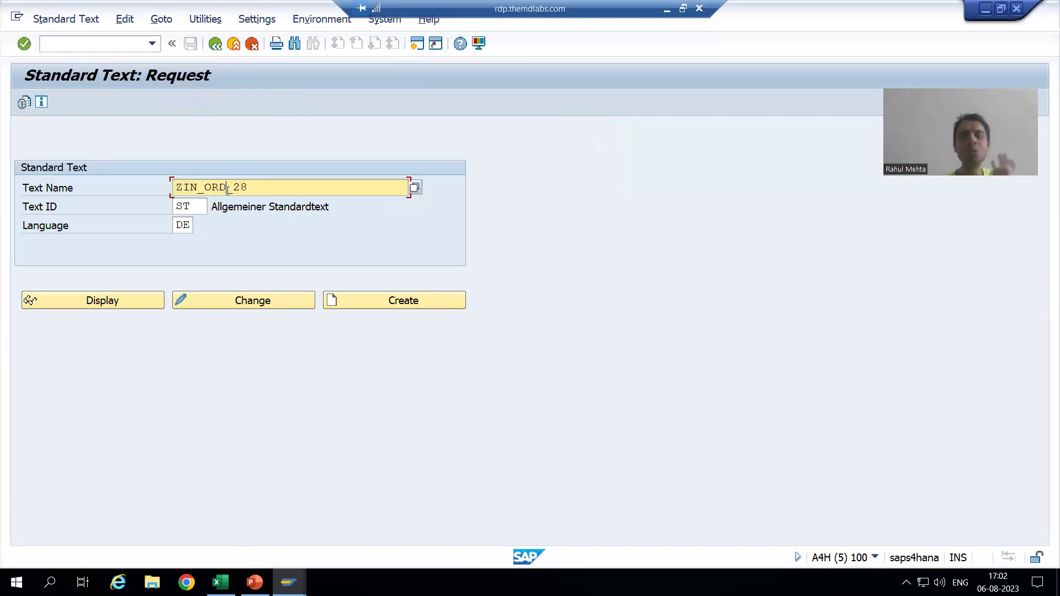
pyautogui.click(191, 224)
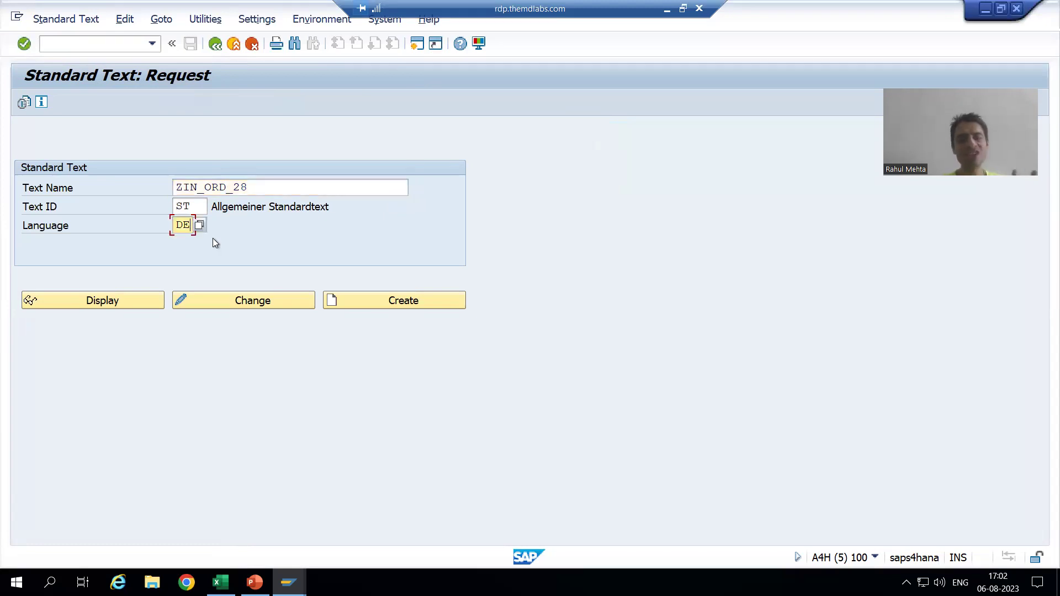
# - Leave the print preview and function module test, returning to the %TEXT1 node in the Form Builder
pyautogui.click(289, 583)
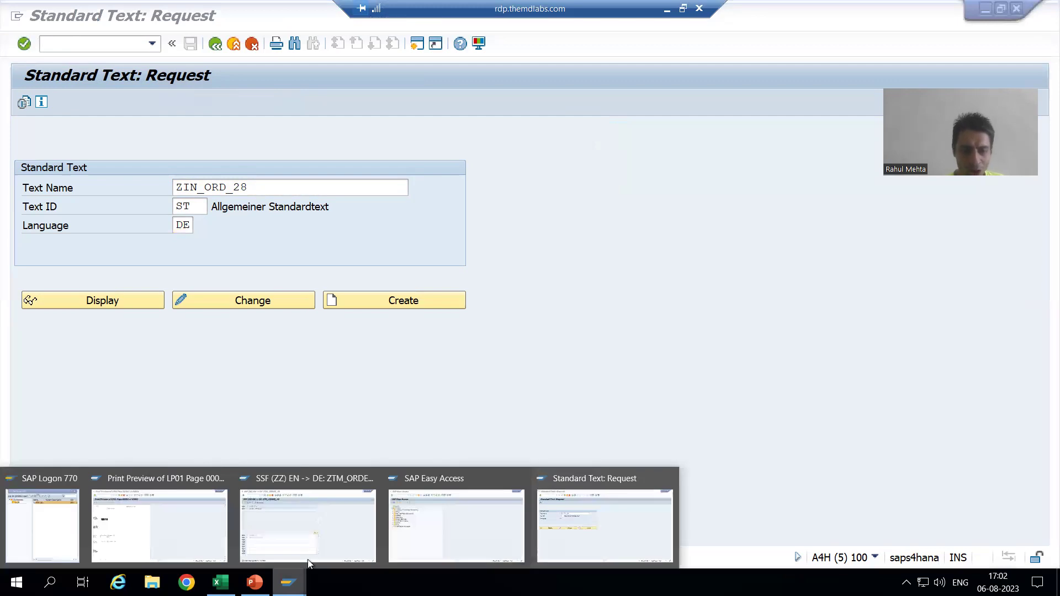
pyautogui.click(164, 529)
pyautogui.click(215, 44)
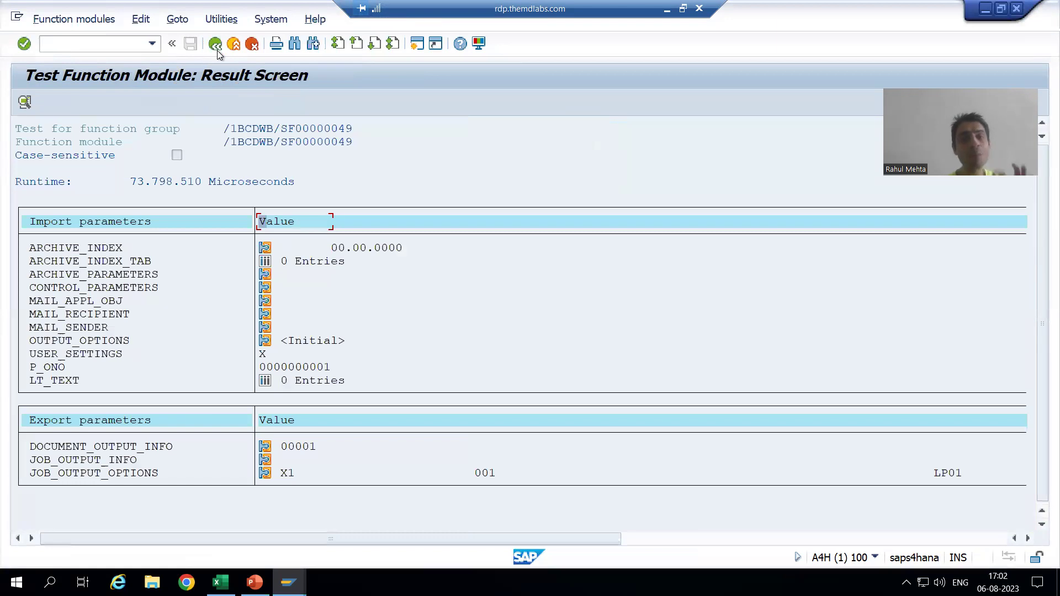
pyautogui.click(217, 50)
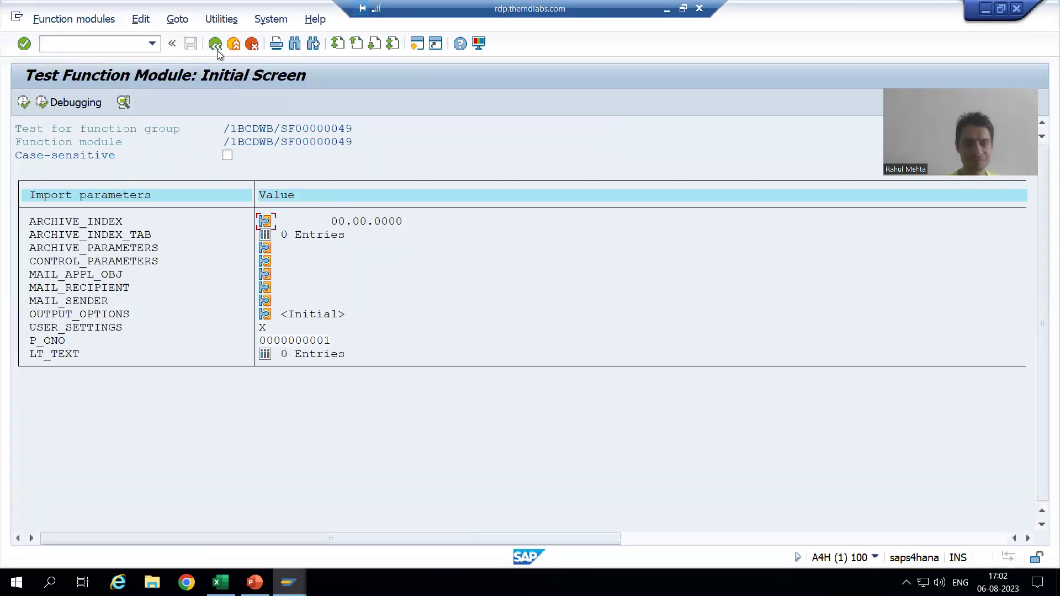
pyautogui.click(217, 51)
pyautogui.click(217, 51)
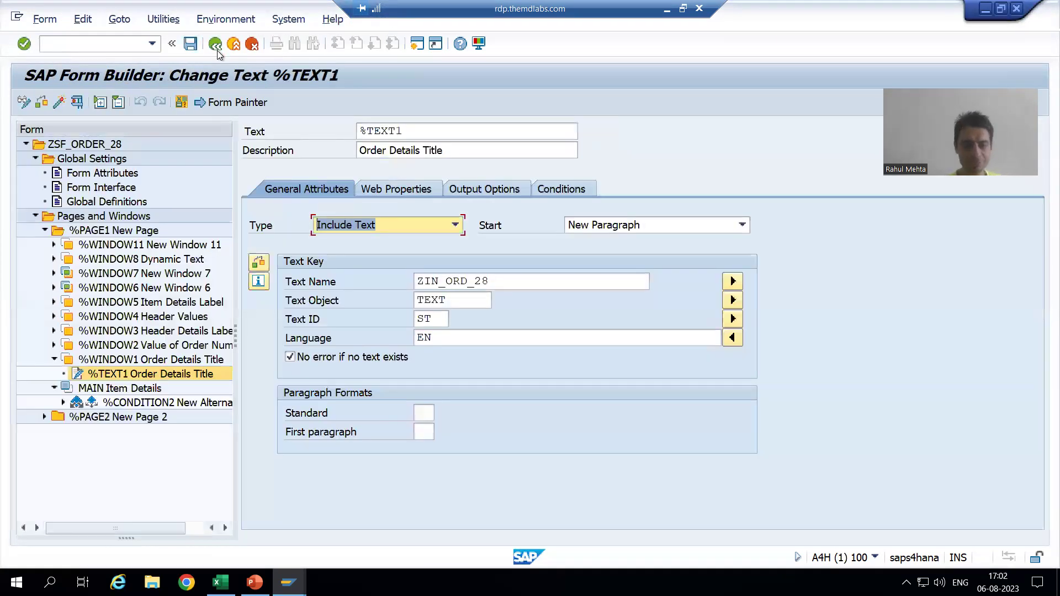
# - Compare the text name and text ID in the include text's key with those in the standard text request
pyautogui.moveTo(489, 281); pyautogui.dragTo(410, 281)
pyautogui.hotkey('alt', 'Tab')
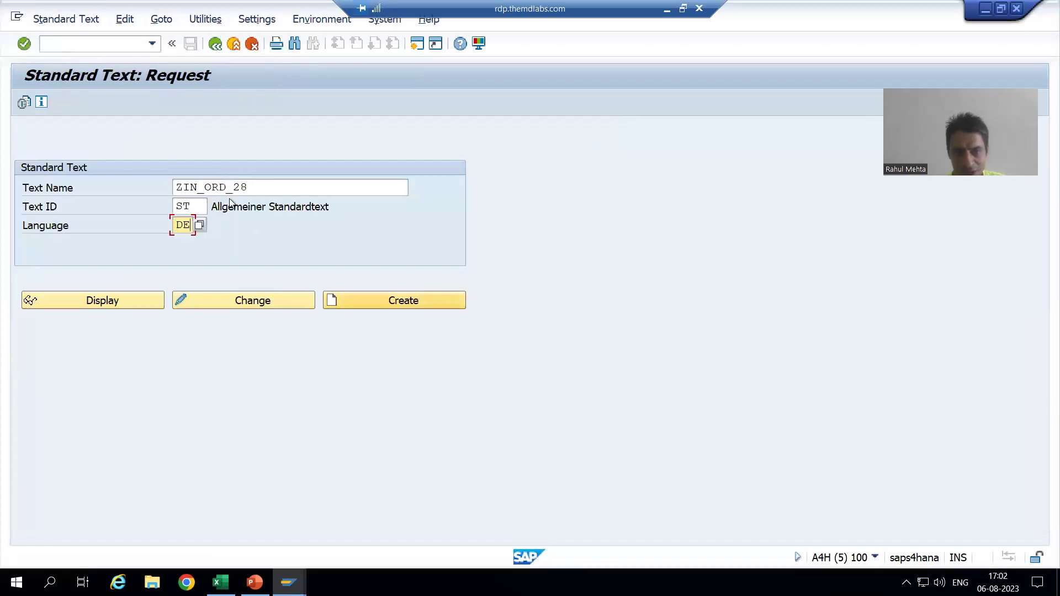
pyautogui.click(232, 188)
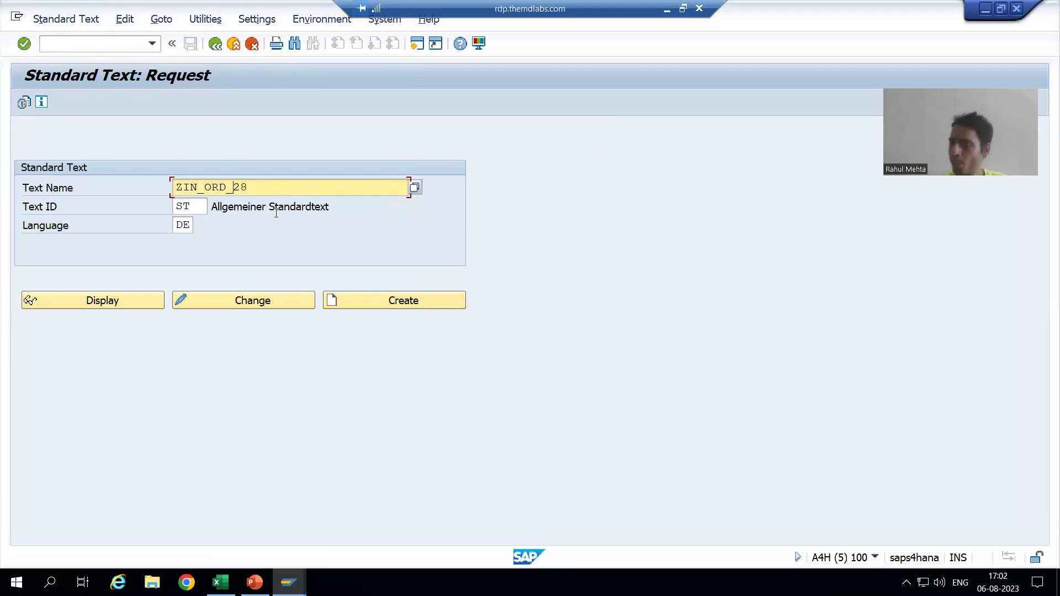
pyautogui.hotkey('alt', 'Tab')
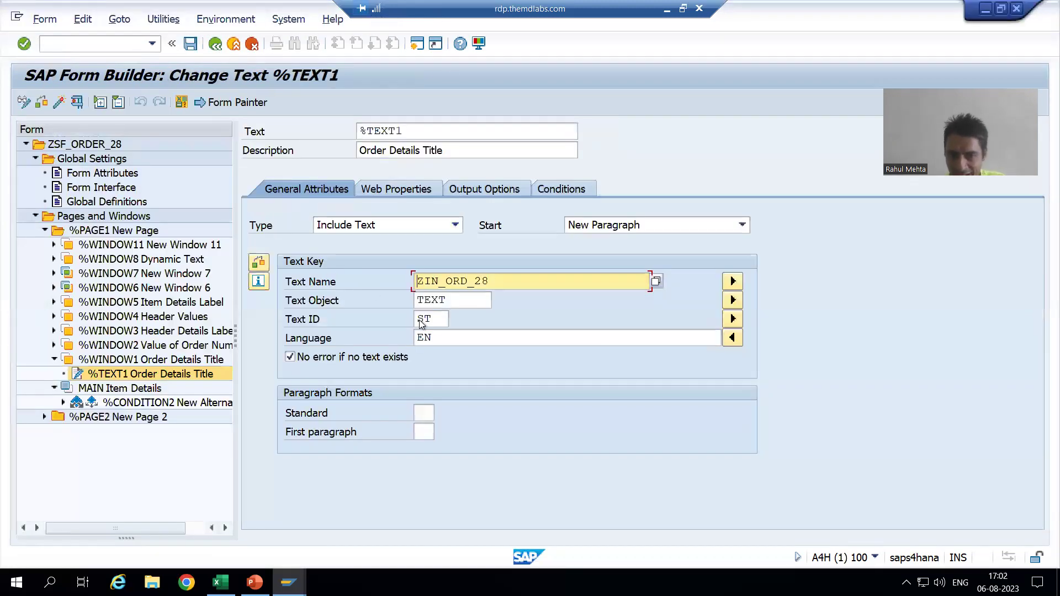
pyautogui.click(445, 327)
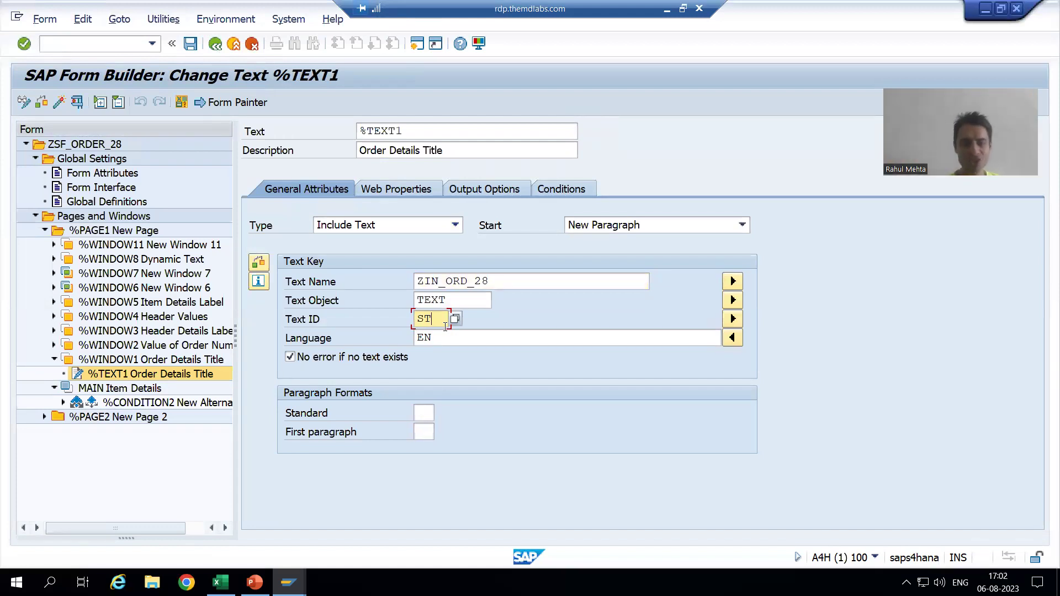
pyautogui.doubleClick(445, 327)
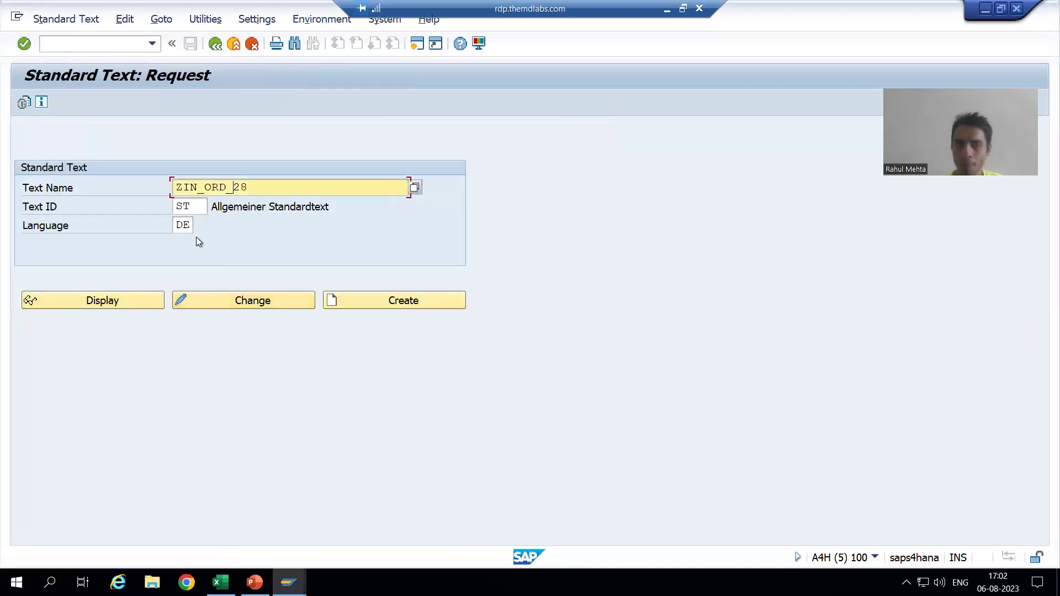
# - Display the German standard text ZIN_ORD_28, close its Word view and open the text header to check the text object
pyautogui.click(133, 299)
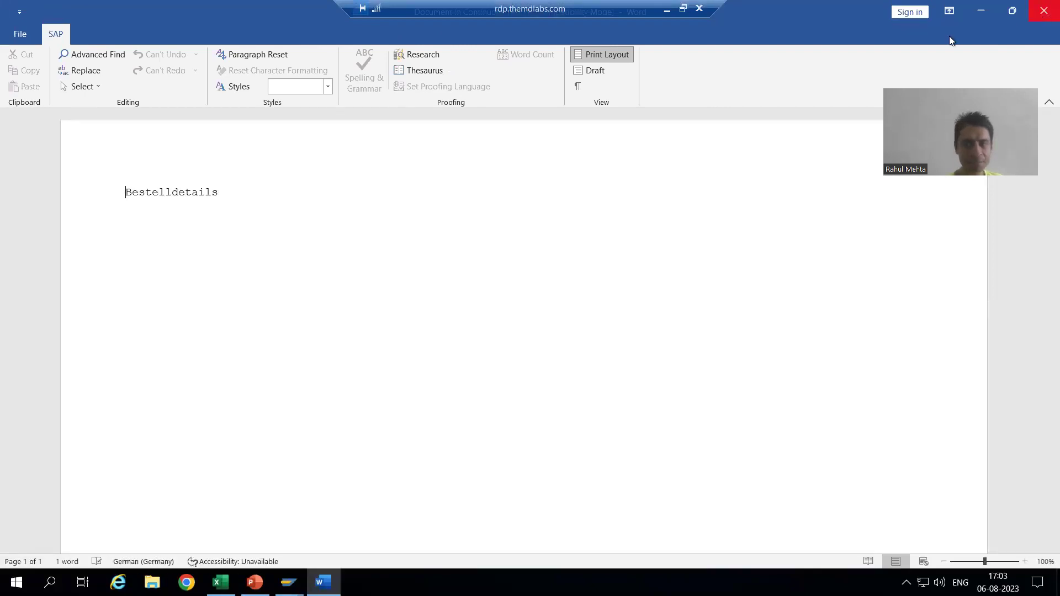
pyautogui.click(1041, 13)
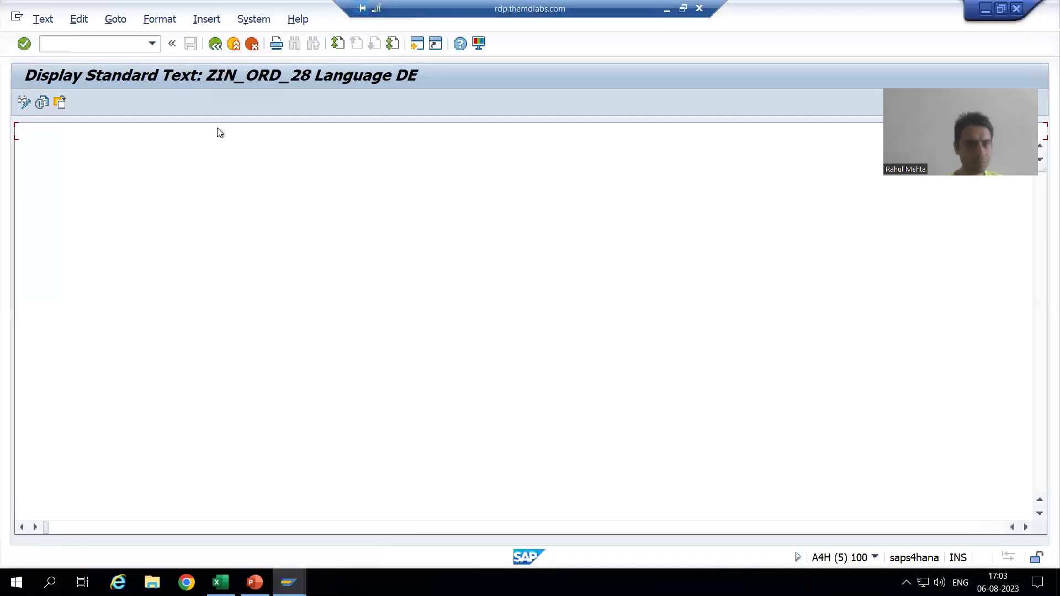
pyautogui.click(116, 20)
pyautogui.click(123, 57)
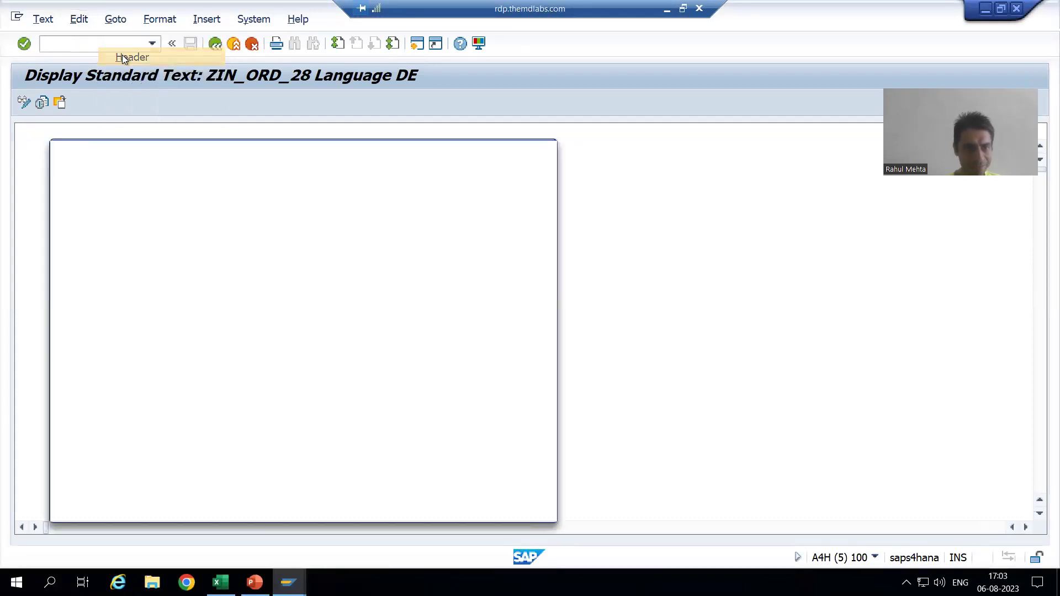
pyautogui.doubleClick(194, 228)
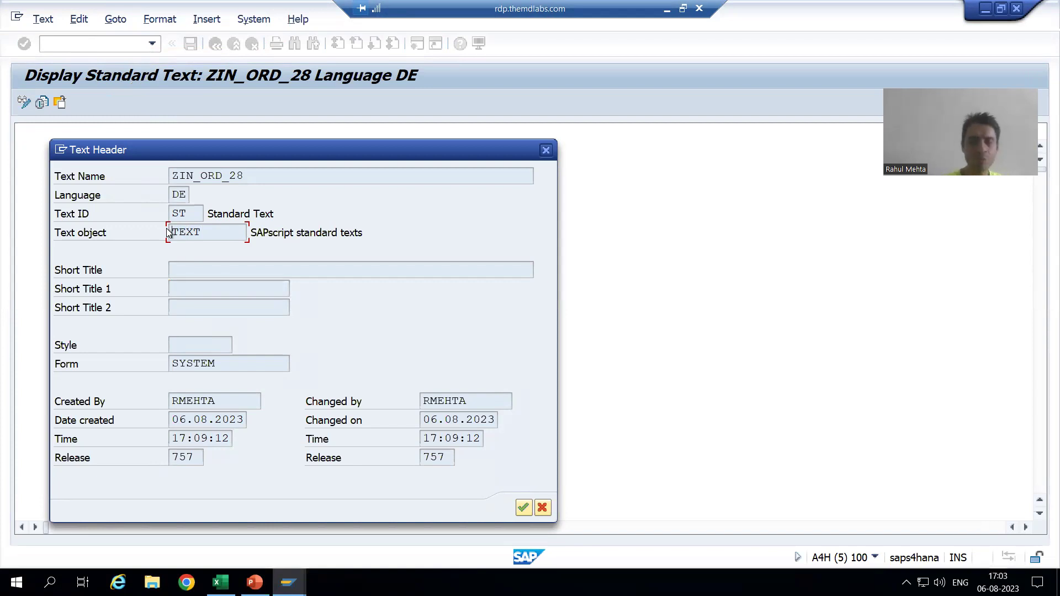
# - Compare the include text's language with the language in the German standard text header
pyautogui.hotkey('alt', 'Tab')
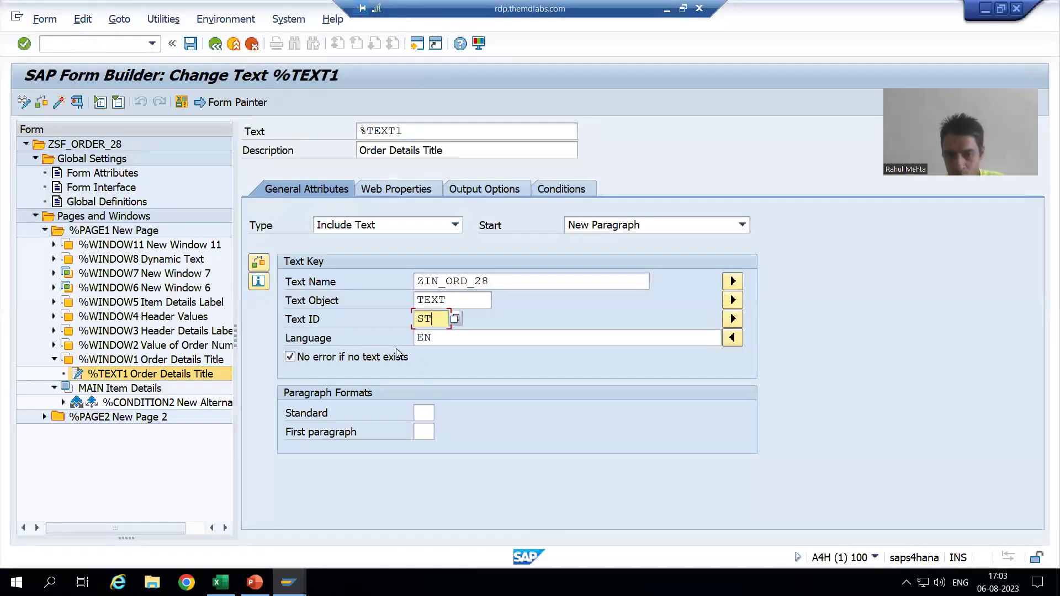
pyautogui.click(454, 344)
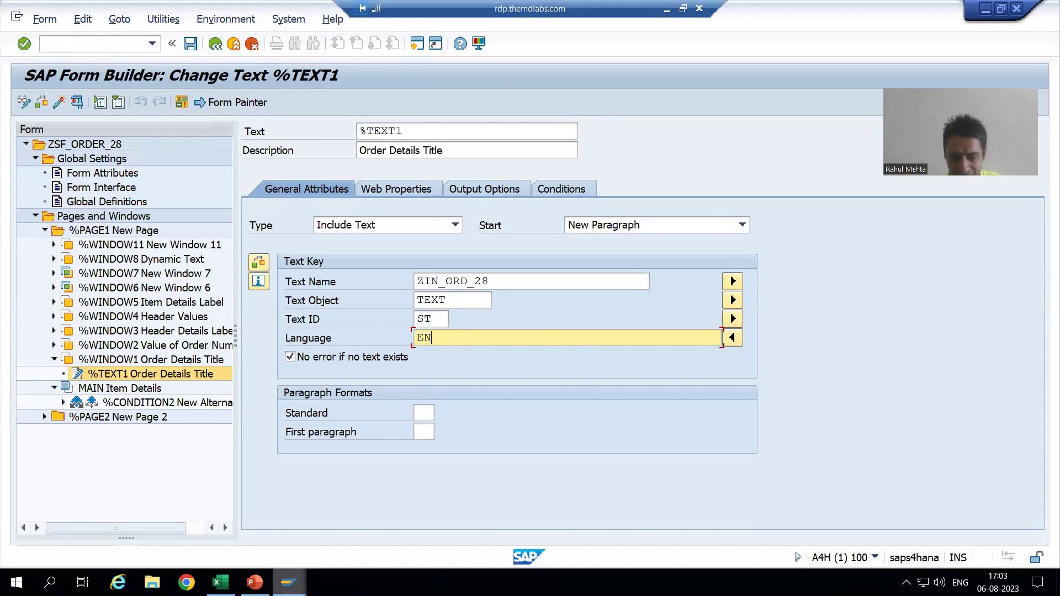
pyautogui.click(288, 582)
pyautogui.click(562, 528)
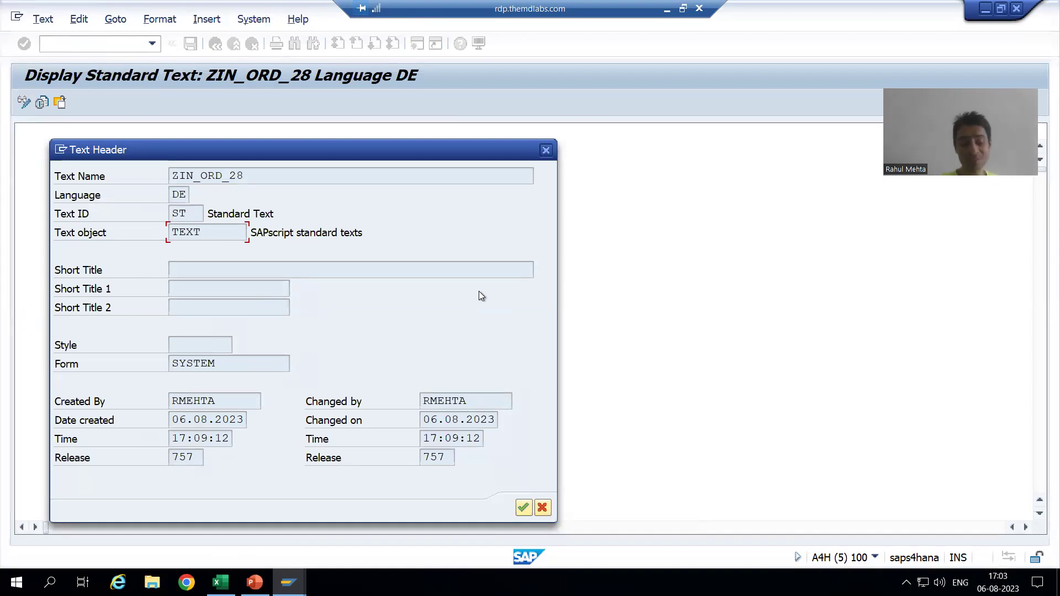
pyautogui.hotkey('alt', 'Tab')
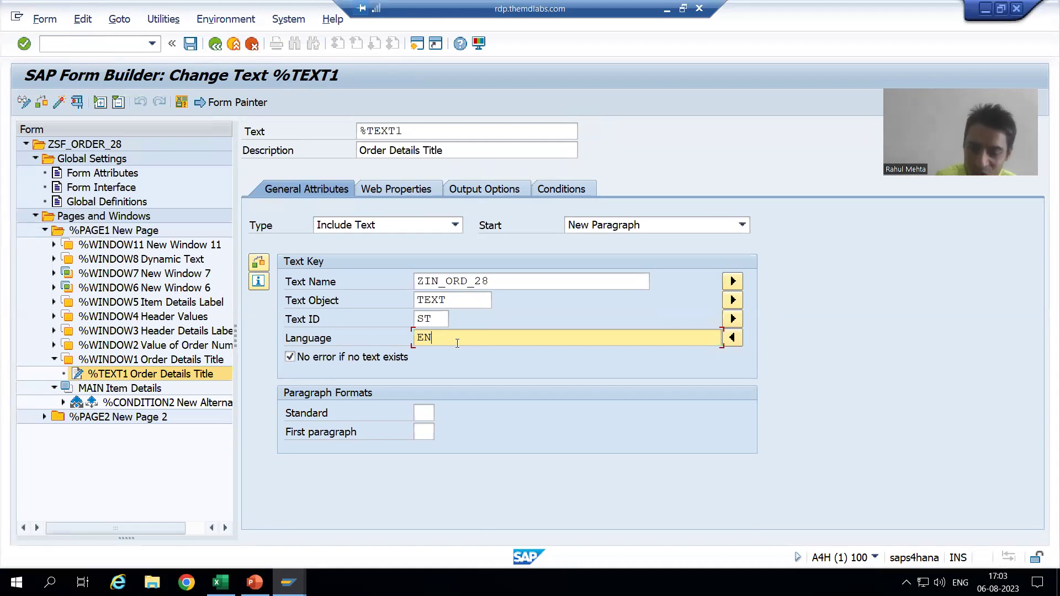
# - Set the include text's language to SY-LANGU and activate the form
pyautogui.press('BackSpace')
pyautogui.press('BackSpace')
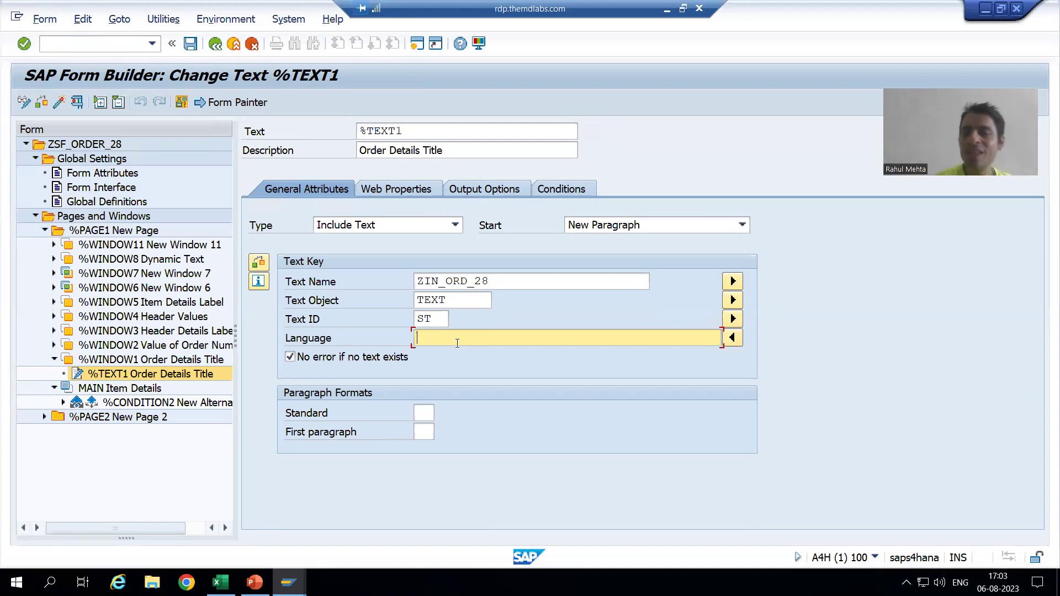
pyautogui.write('s')
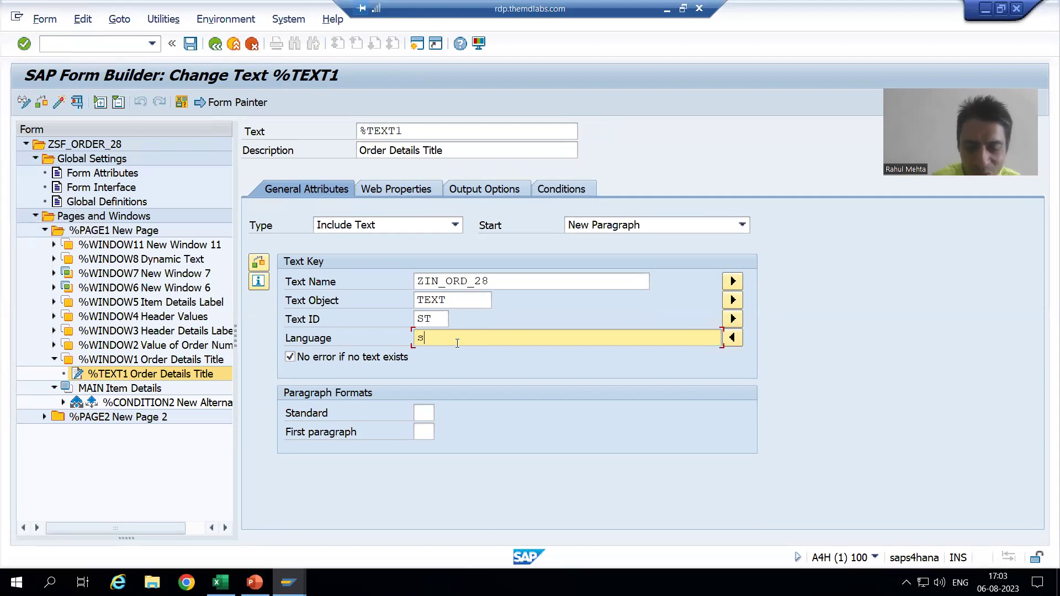
pyautogui.write('y-langu')
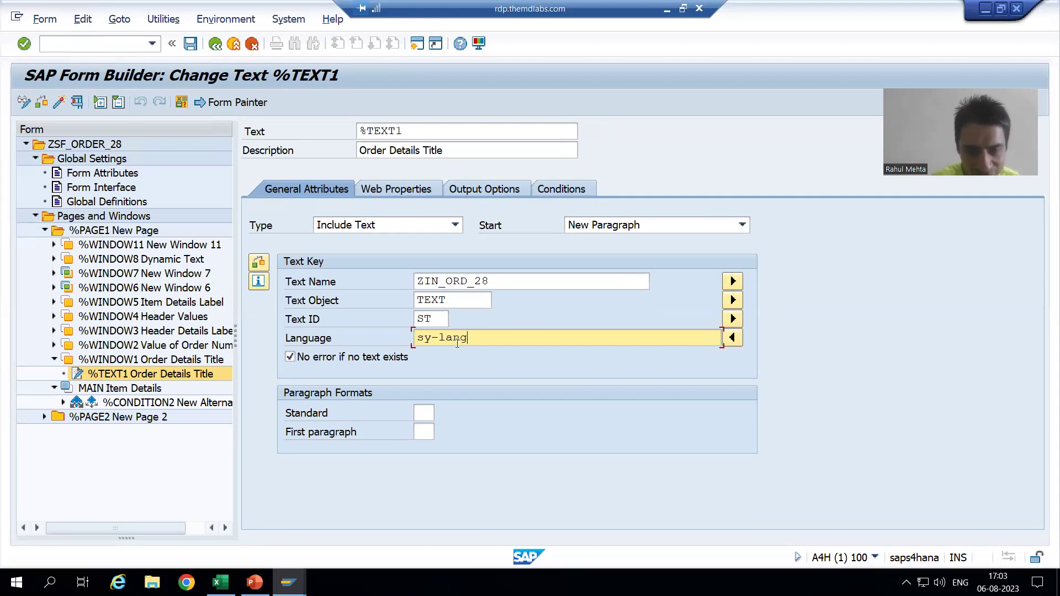
pyautogui.press('Return')
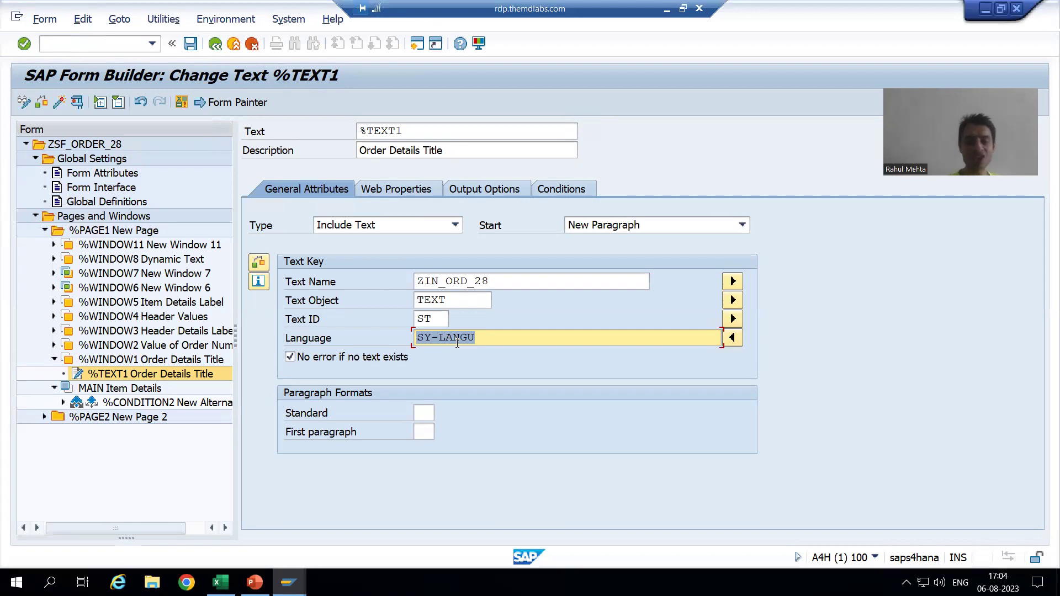
pyautogui.click(58, 103)
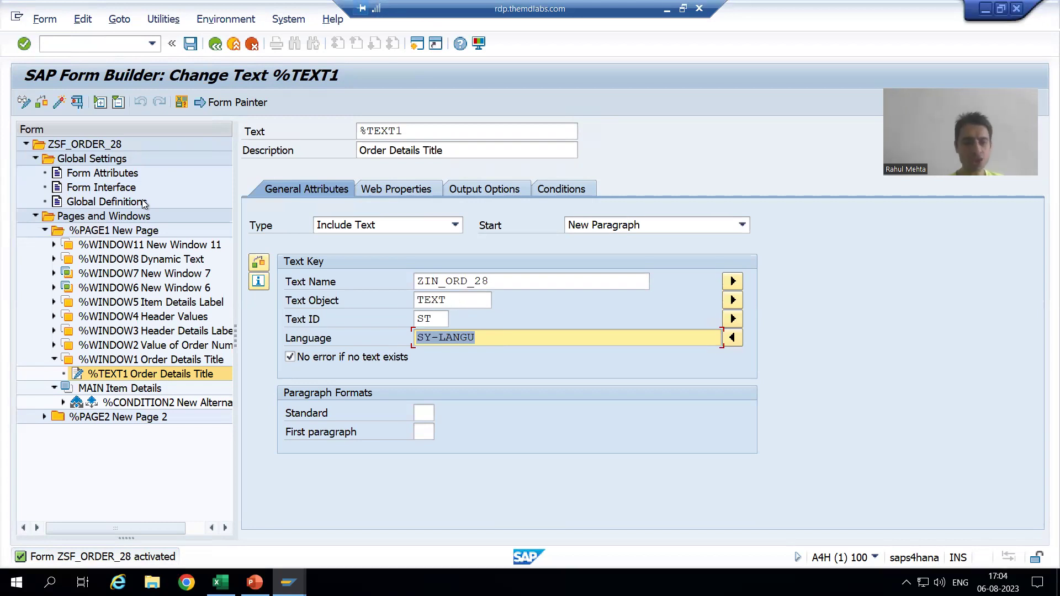
# - Test the form's function module with P_ONO set to 1 and show the print preview on device LP01
pyautogui.click(77, 103)
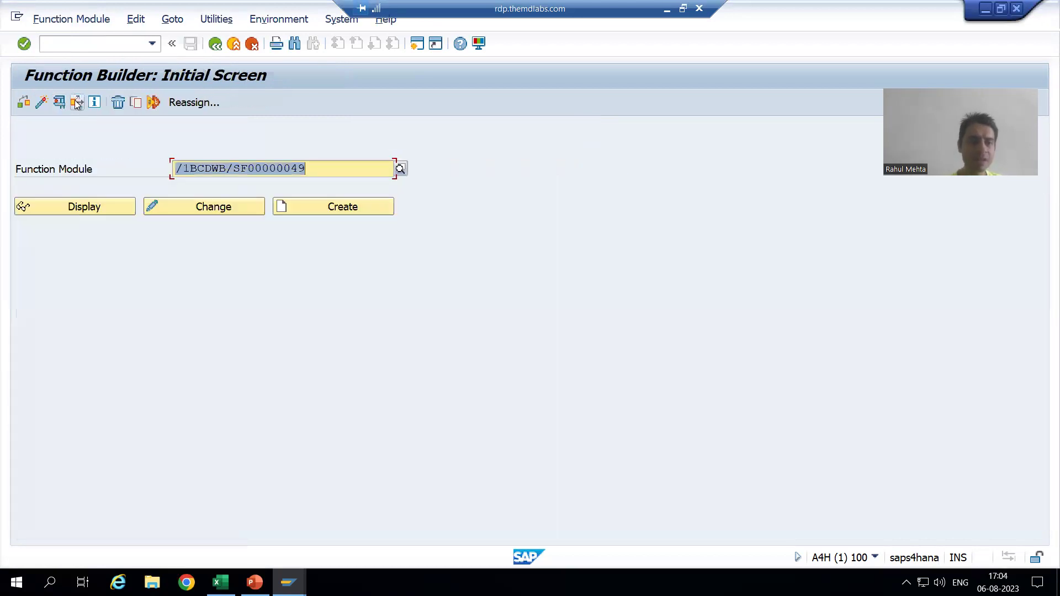
pyautogui.click(58, 104)
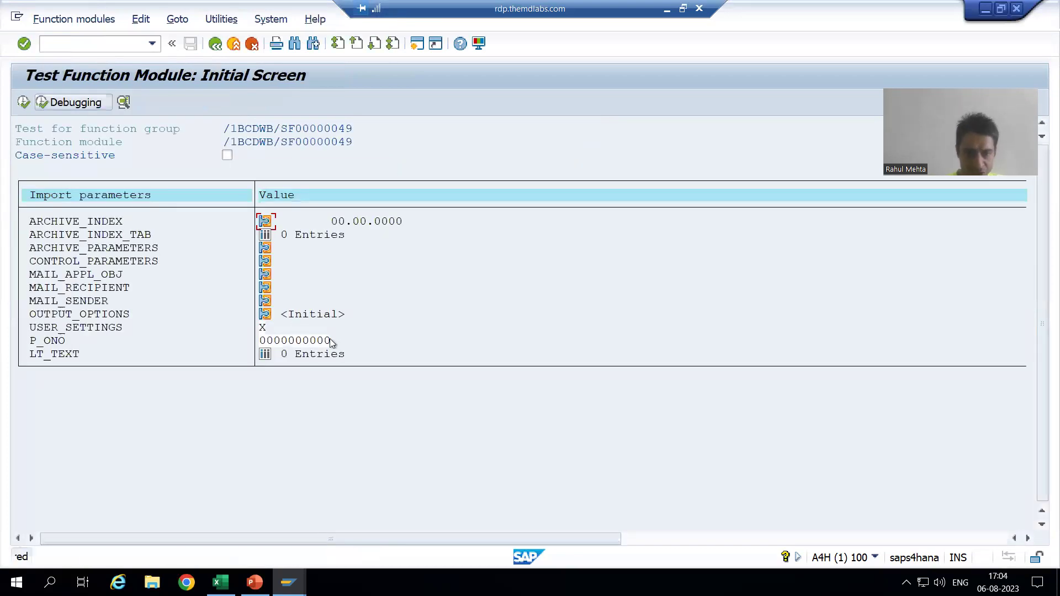
pyautogui.click(330, 343)
pyautogui.press('BackSpace')
pyautogui.write('1')
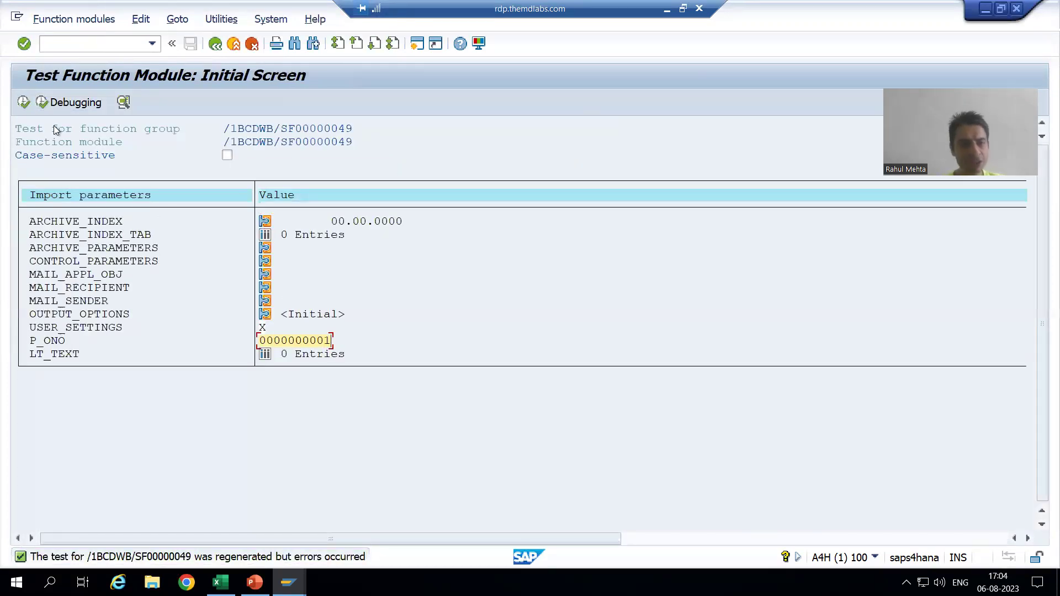
pyautogui.click(23, 102)
pyautogui.press('BackSpace')
pyautogui.click(163, 172)
pyautogui.click(529, 488)
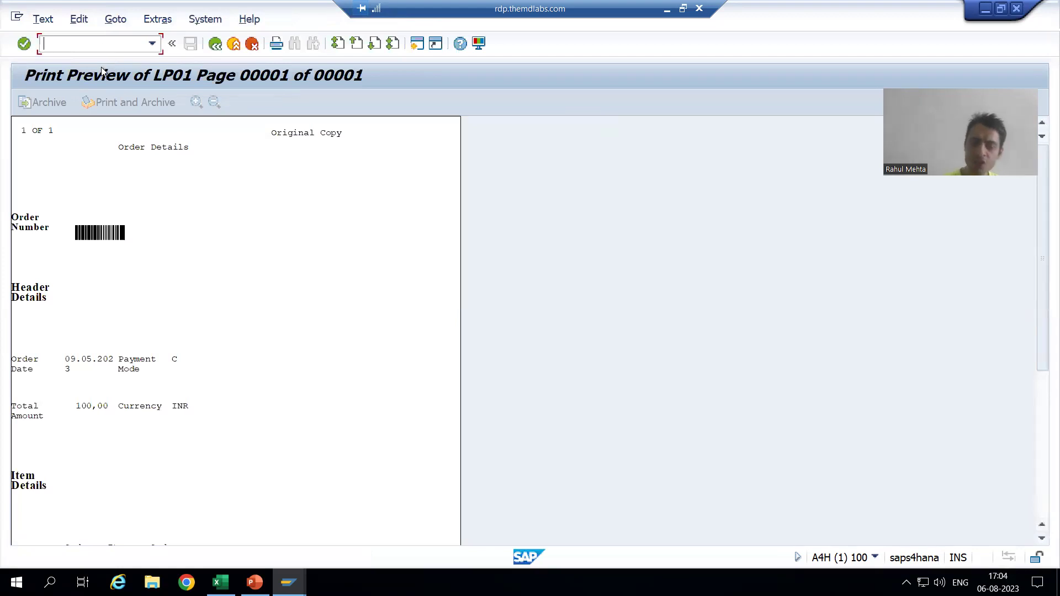
# - Exit all SAP sessions with the command /nex
pyautogui.write('/nex')
pyautogui.press('Return')
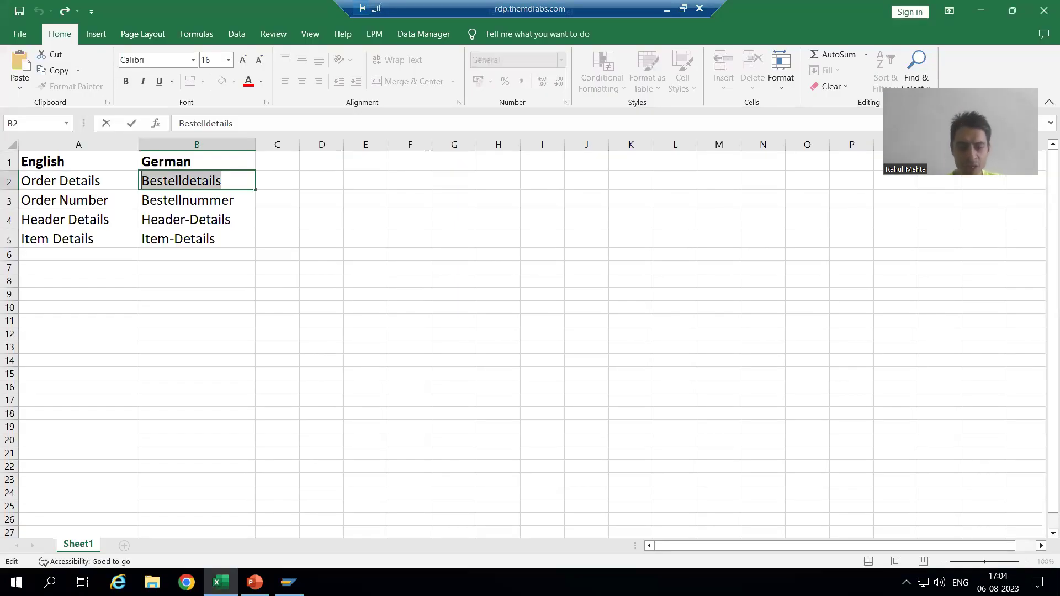
pyautogui.click(289, 582)
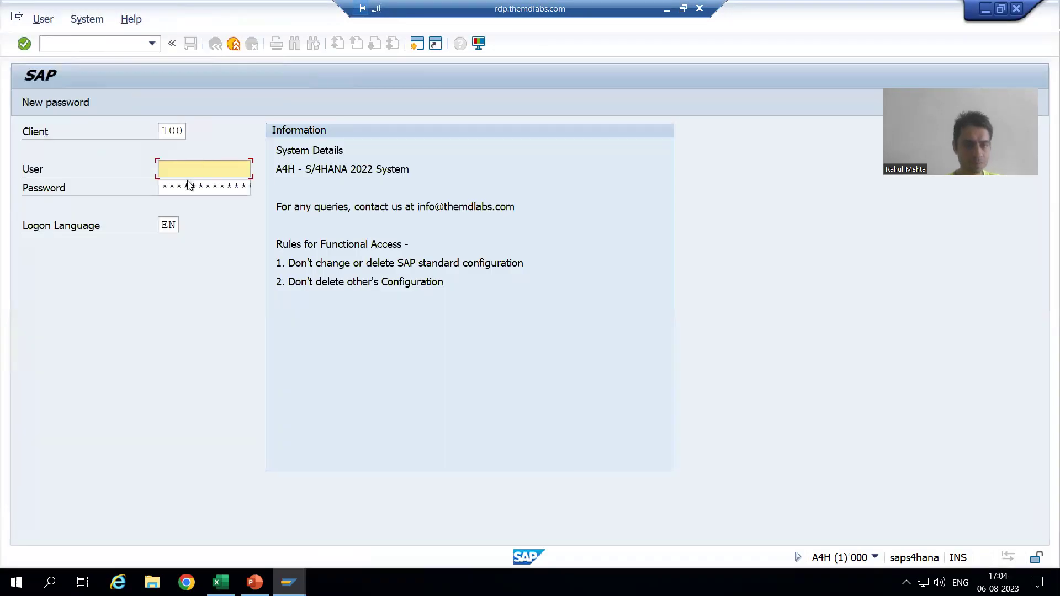
pyautogui.click(183, 170)
pyautogui.click(183, 184)
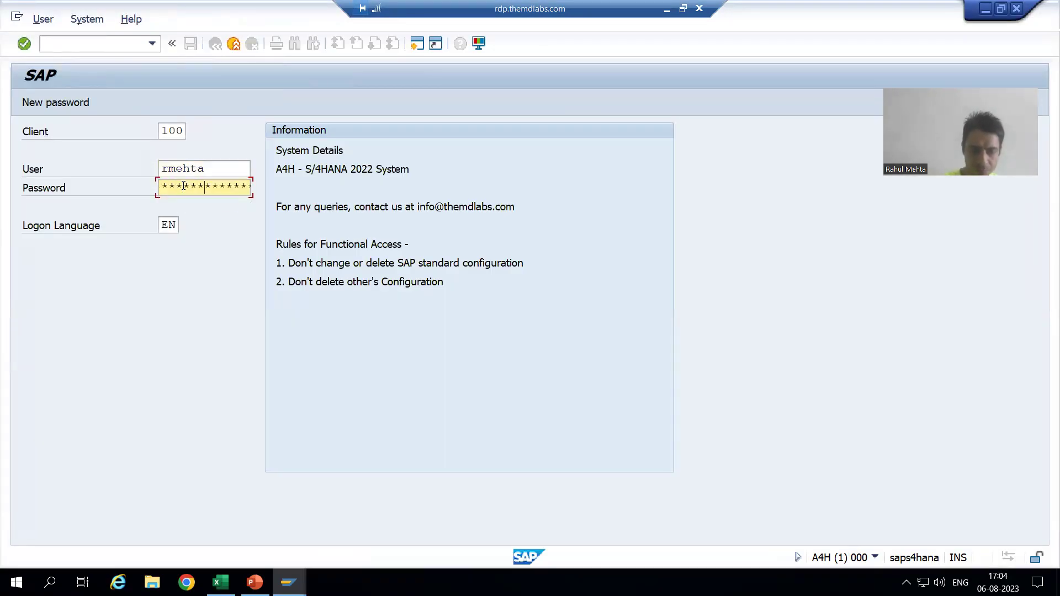
pyautogui.press('Return')
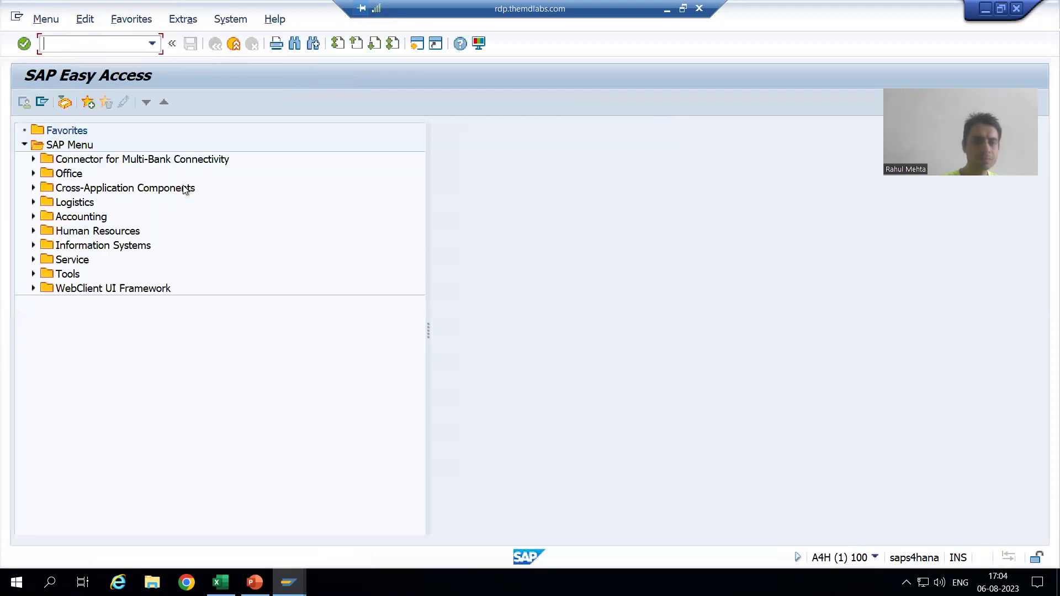
pyautogui.write('smartforms')
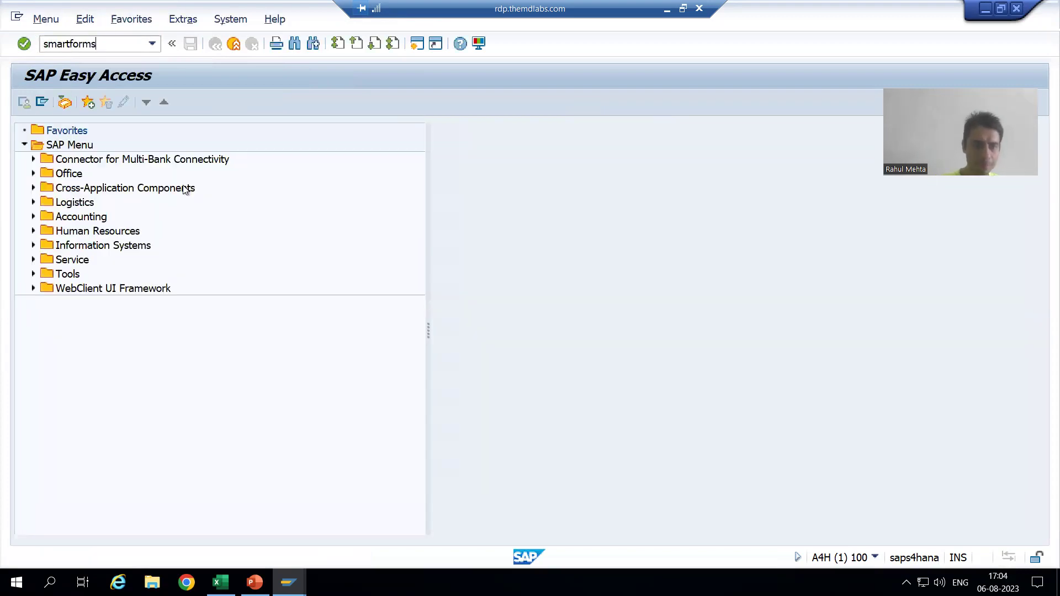
pyautogui.press('Return')
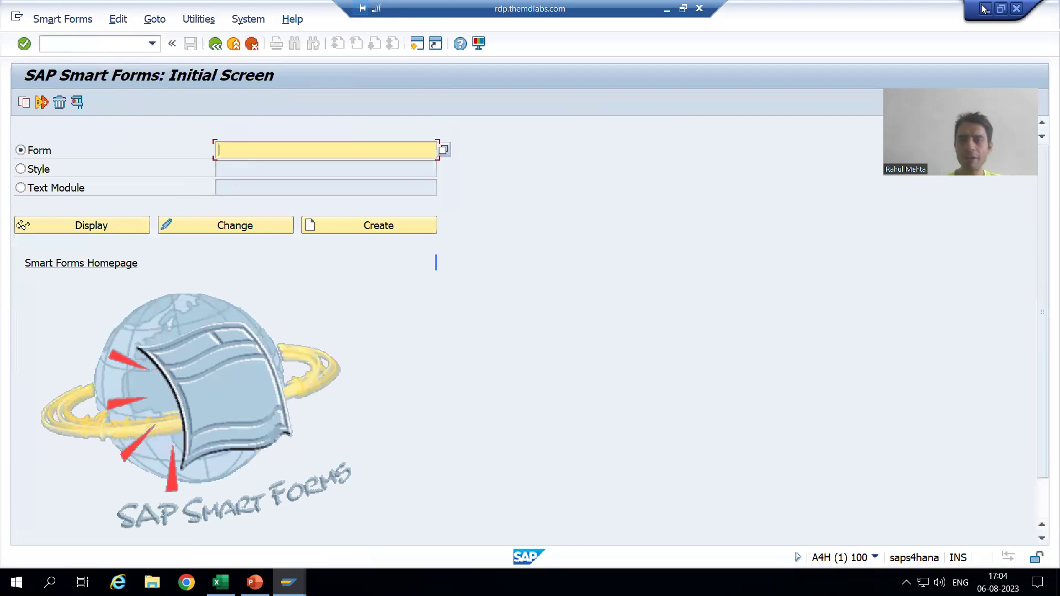
pyautogui.click(1013, 14)
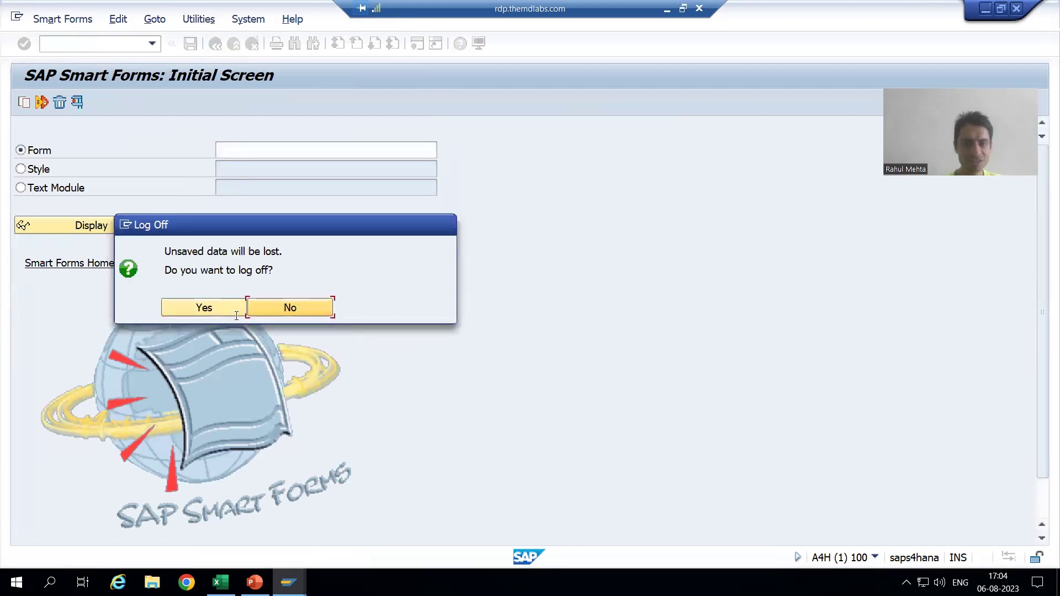
pyautogui.click(220, 310)
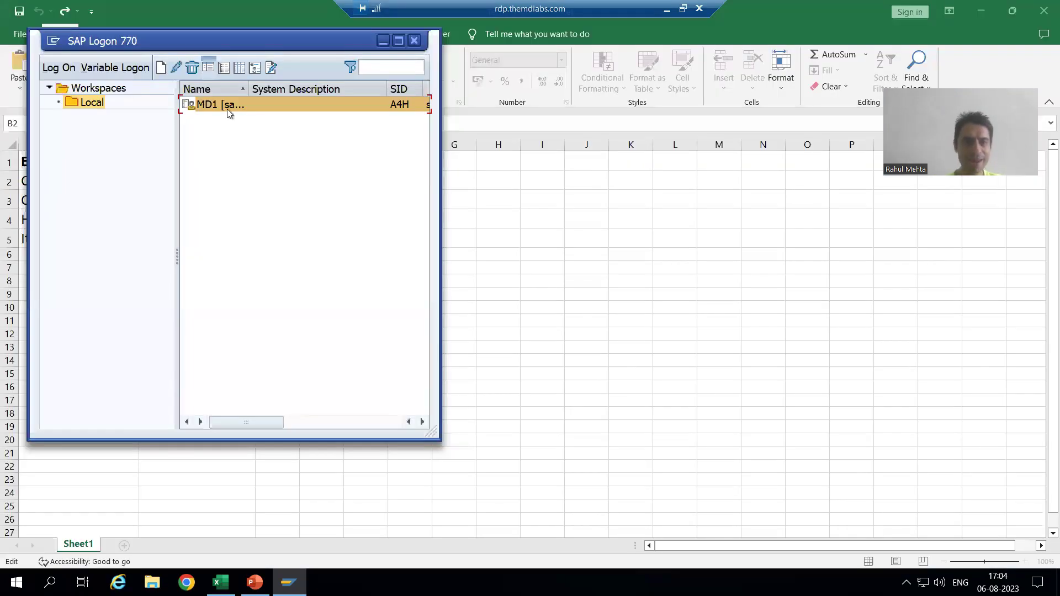
# - Log on to the MD1 system with the user name, the account password and logon language DE, and dismiss the copyright notice
pyautogui.doubleClick(227, 108)
pyautogui.click(203, 169)
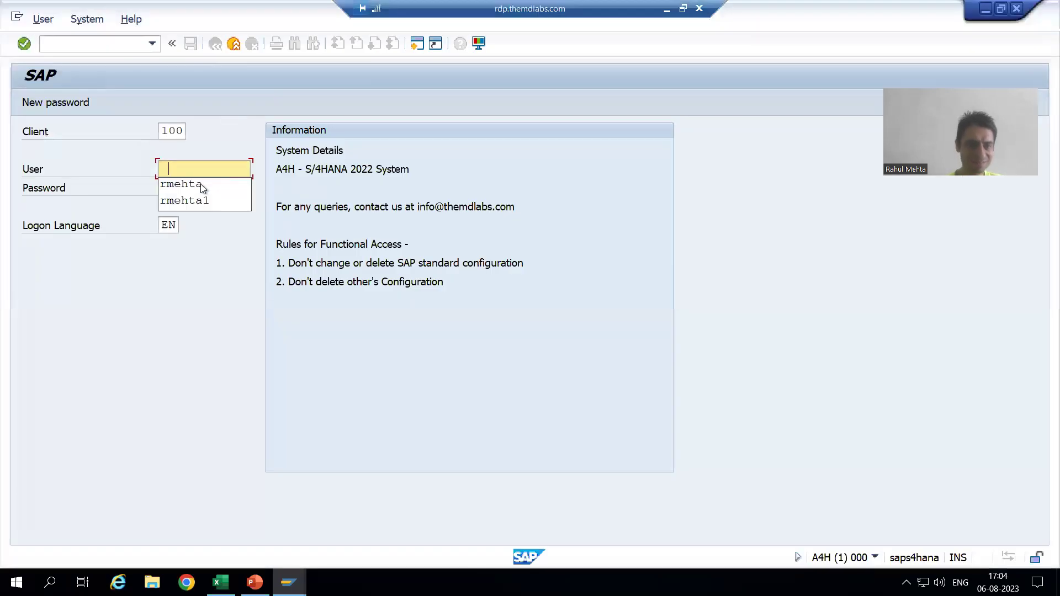
pyautogui.click(201, 184)
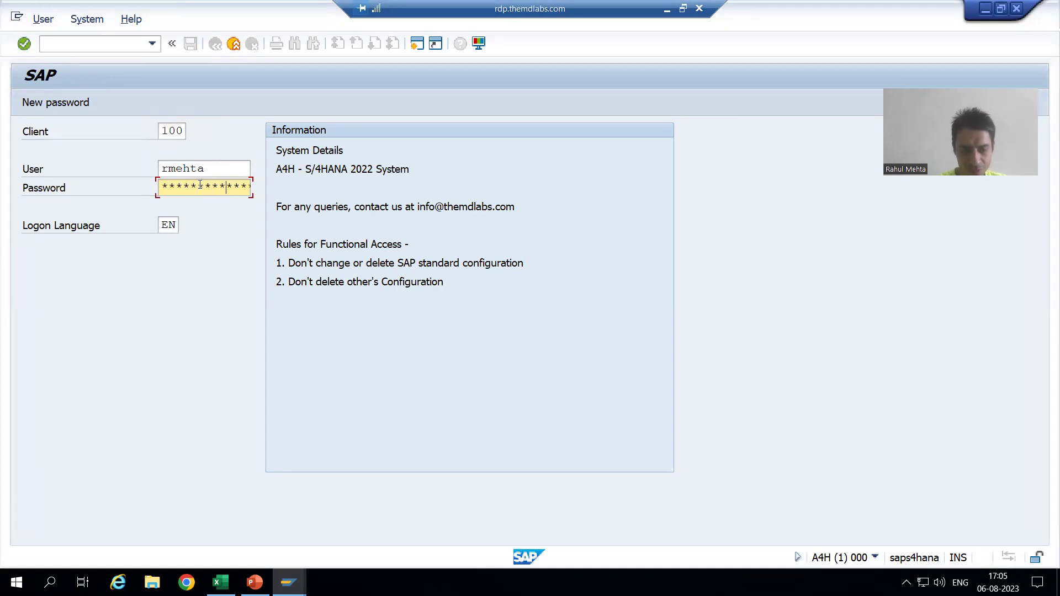
pyautogui.press('Tab')
pyautogui.write('DE')
pyautogui.press('Return')
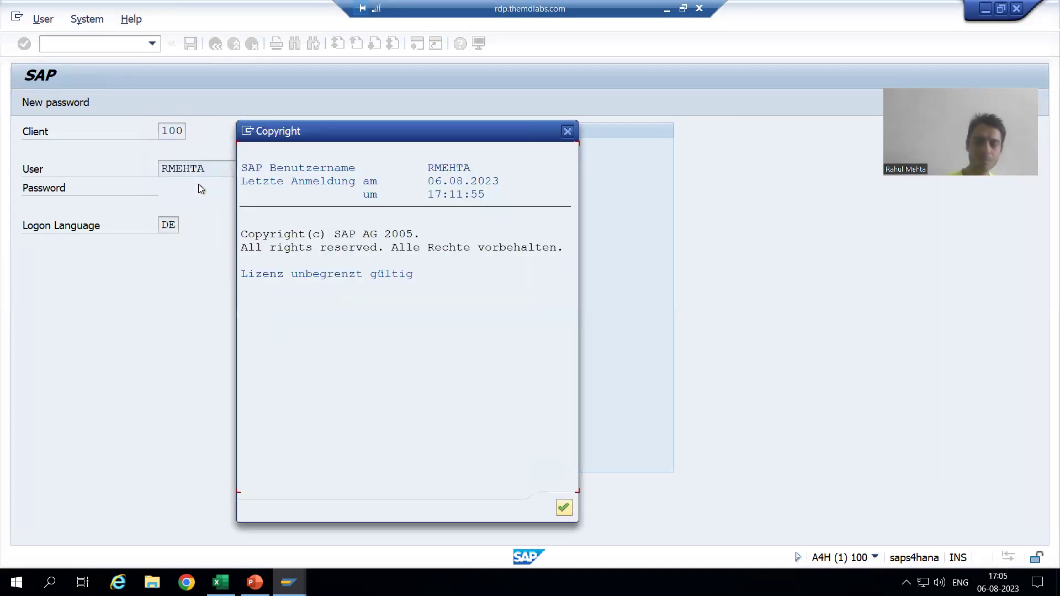
pyautogui.press('Return')
# - Start transaction smartforms and open the function module test screen for form ZSF_ORDER_28
pyautogui.write('smartforms')
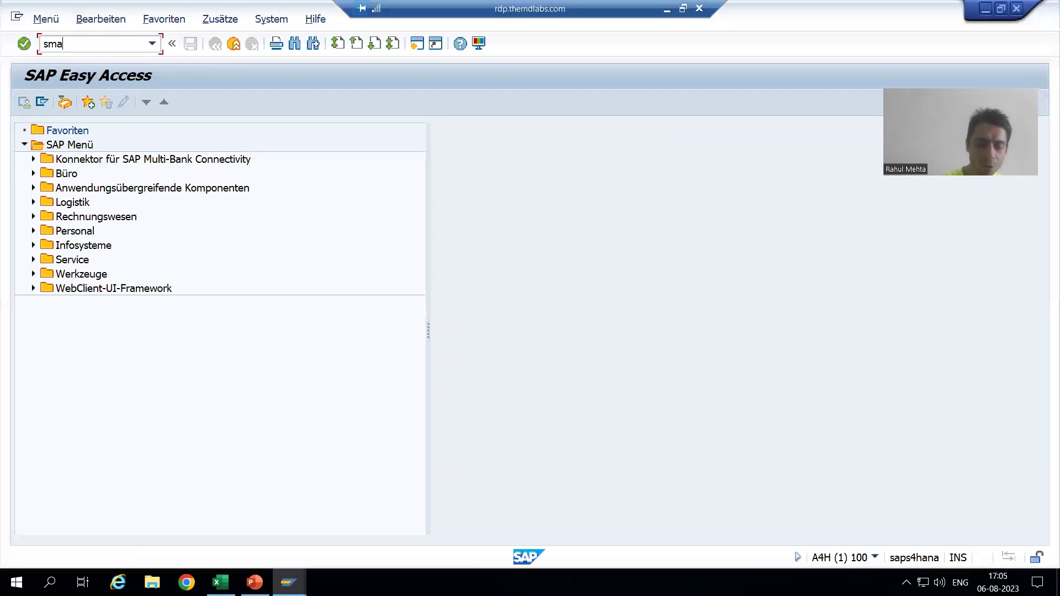
pyautogui.press('Return')
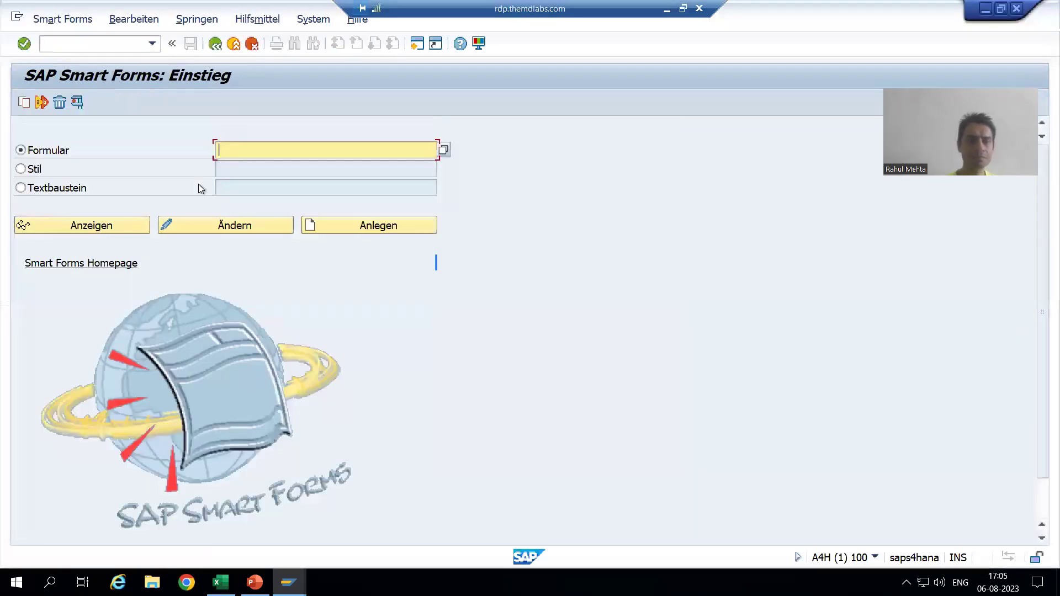
pyautogui.click(244, 149)
pyautogui.click(244, 165)
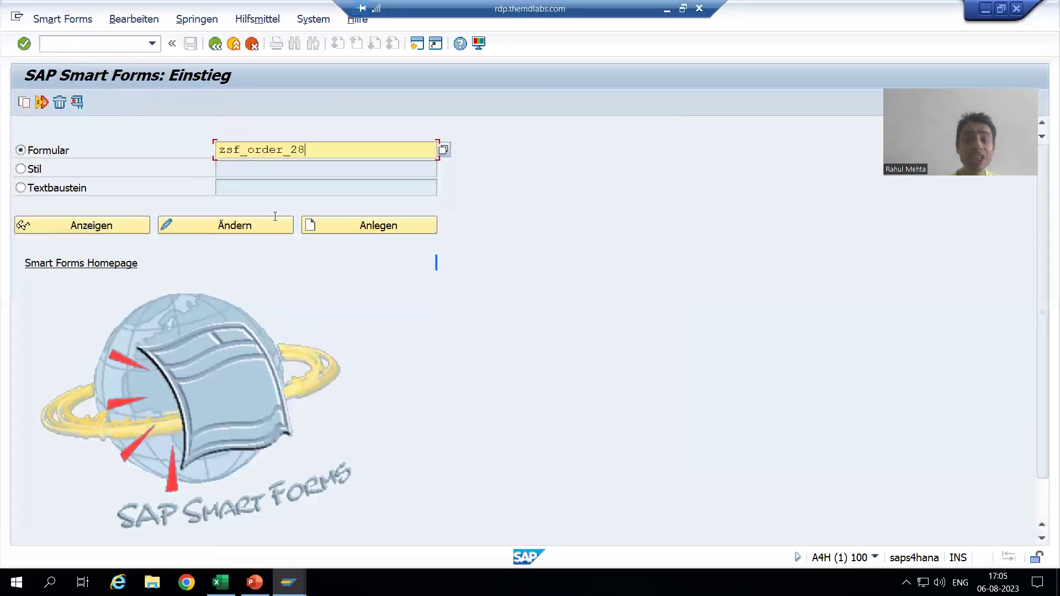
pyautogui.click(77, 106)
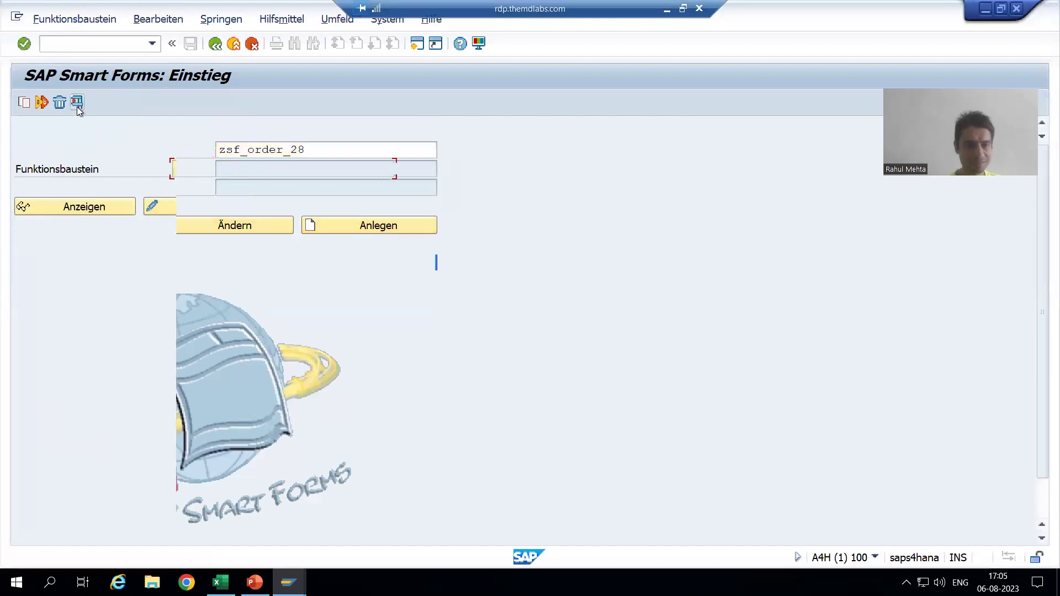
pyautogui.click(59, 104)
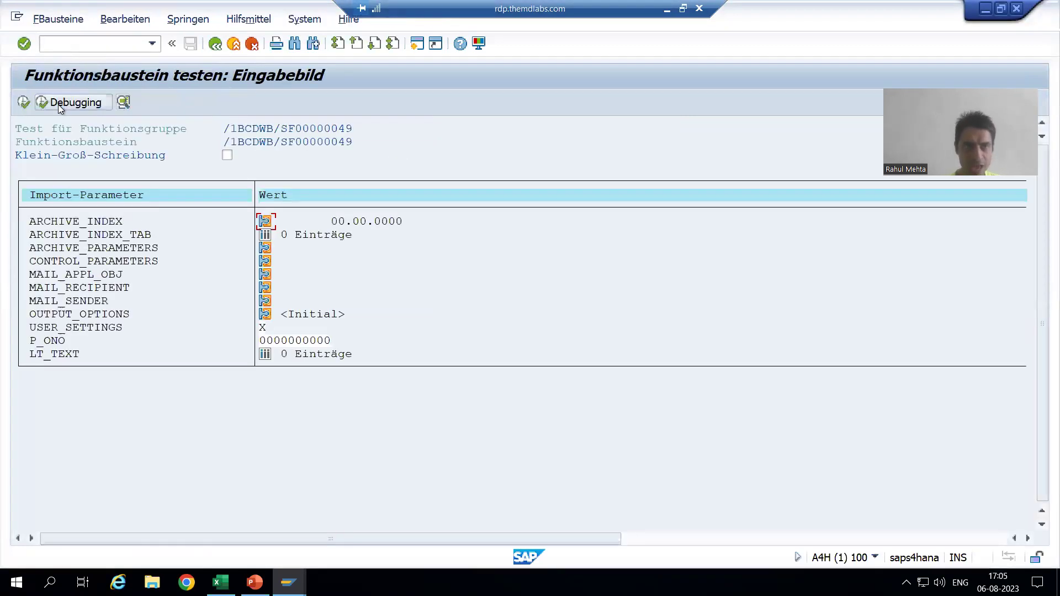
# - Execute the function module with P_ONO set to 1 and display the print preview for output device lp01
pyautogui.click(328, 342)
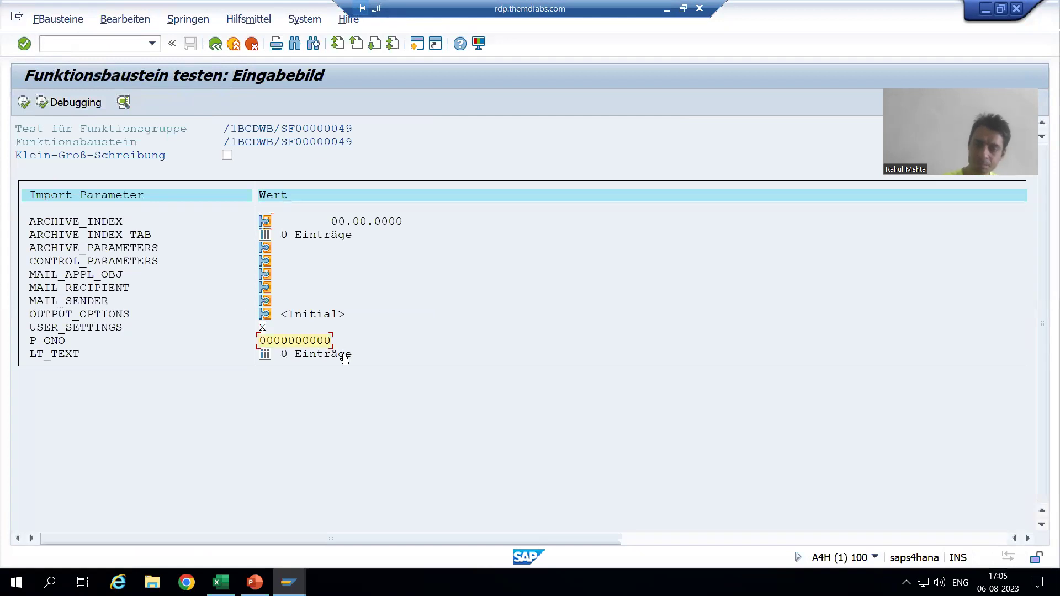
pyautogui.write('1')
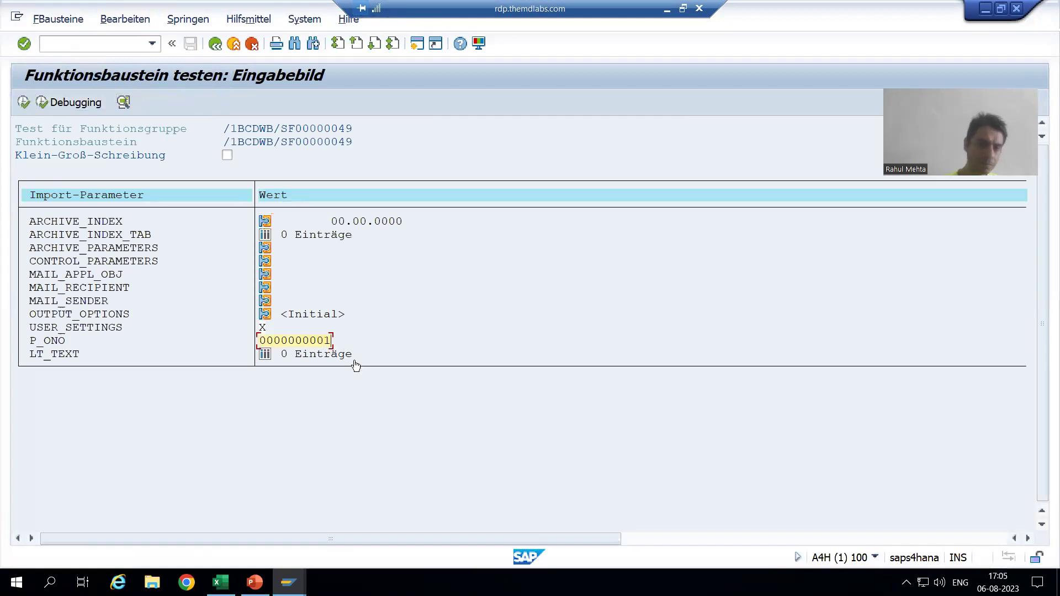
pyautogui.click(25, 101)
pyautogui.write('lp01')
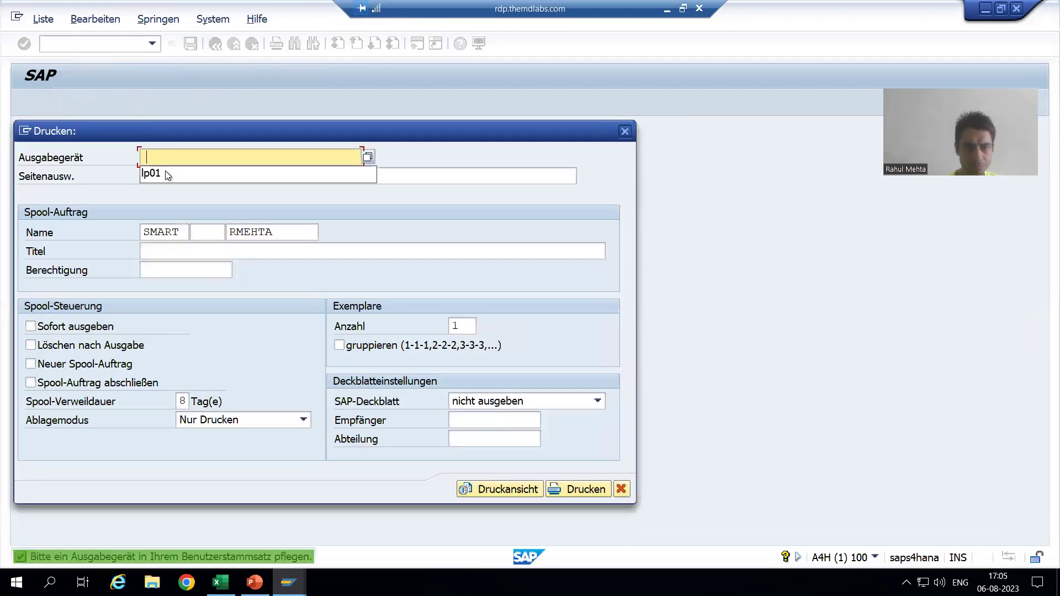
pyautogui.click(518, 493)
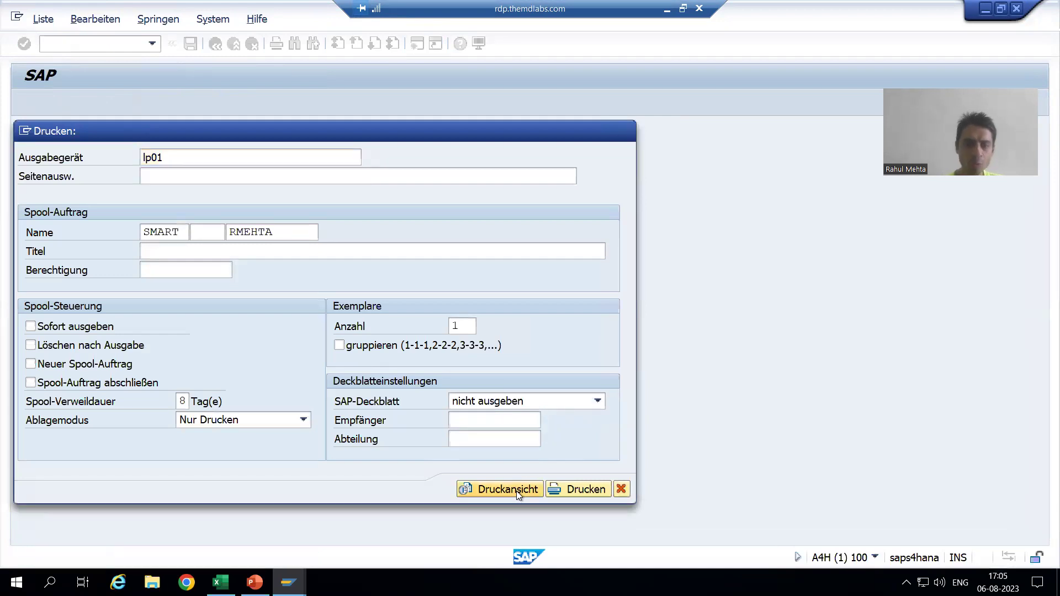